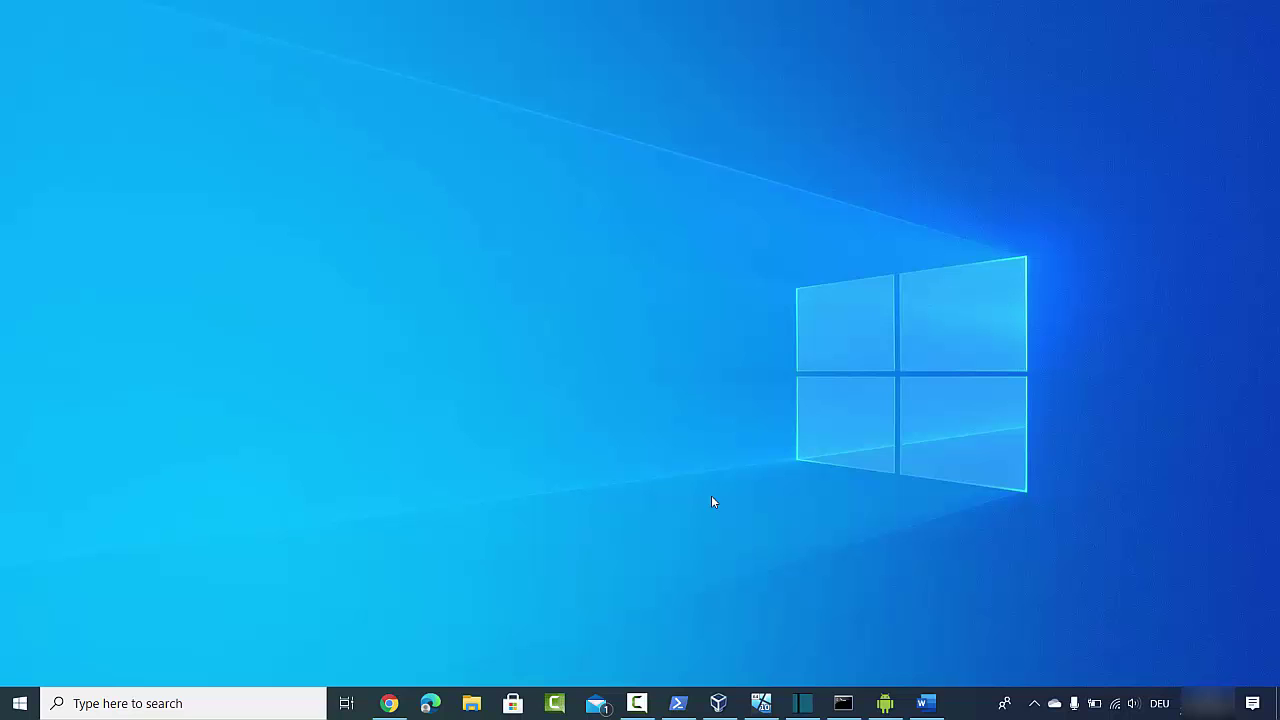
Bring the Word letter back and place the cursor right after 'Sincerely,'
{"action": "left_click", "coordinate": [925, 703]}
{"action": "scroll", "coordinate": [777, 408], "scroll_direction": "up", "scroll_amount": 5}
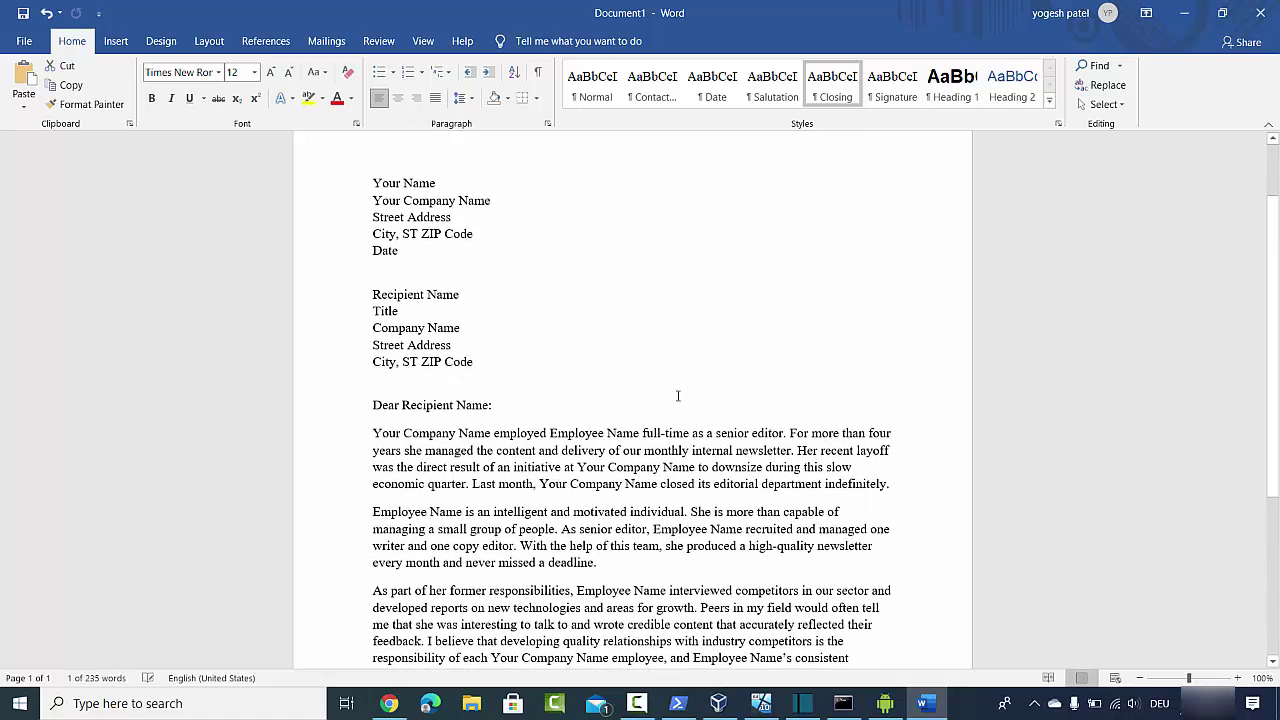
{"action": "scroll", "coordinate": [466, 397], "scroll_direction": "down", "scroll_amount": 4}
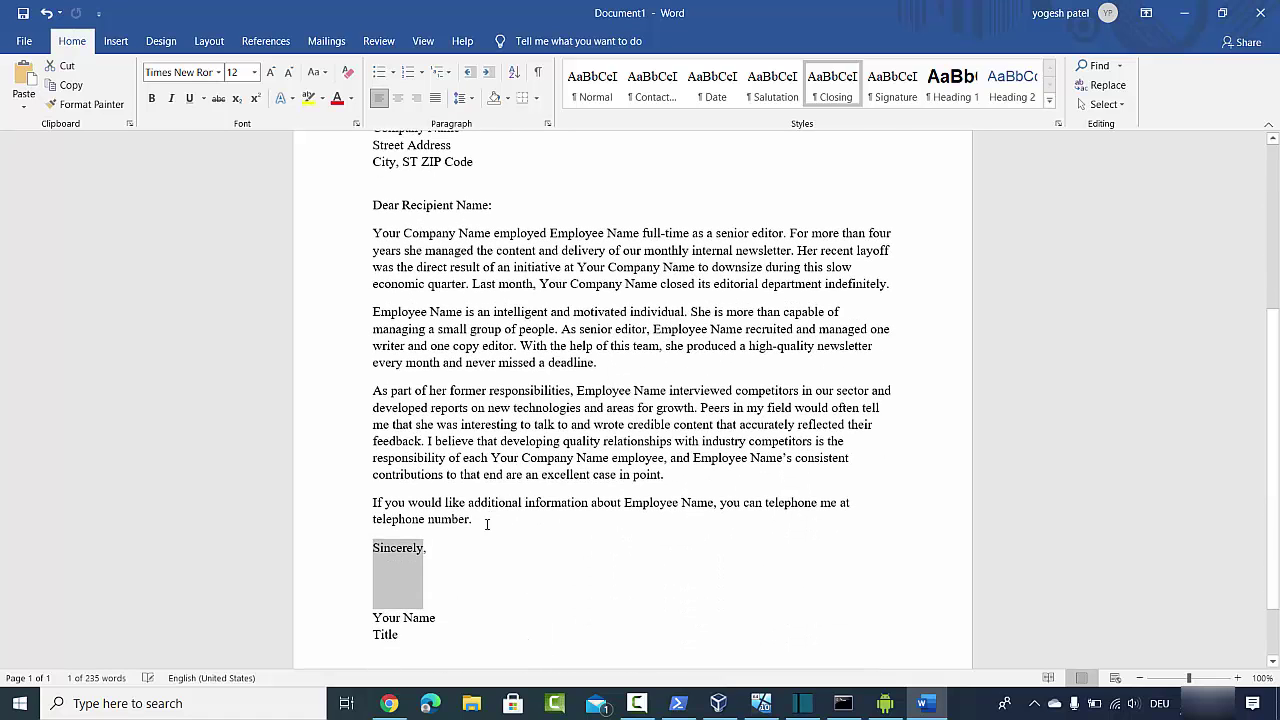
{"action": "left_click", "coordinate": [420, 594]}
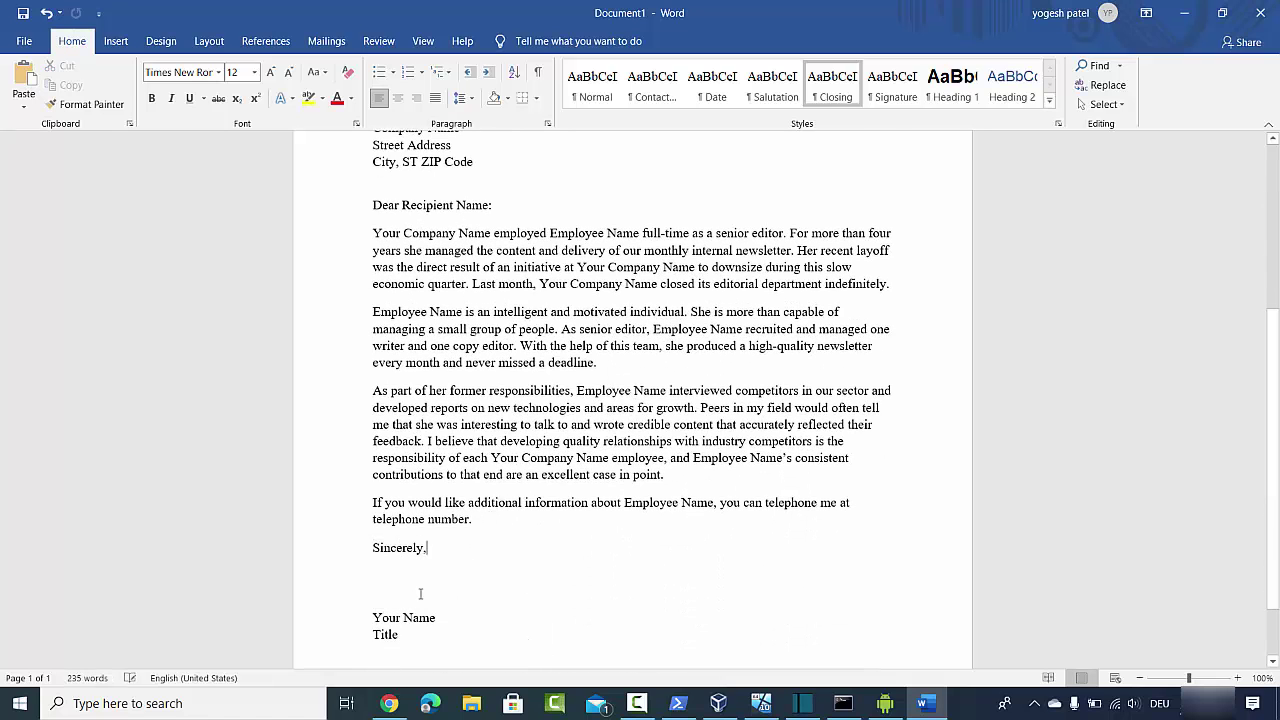
{"action": "triple_click", "coordinate": [420, 594]}
{"action": "left_click", "coordinate": [424, 584]}
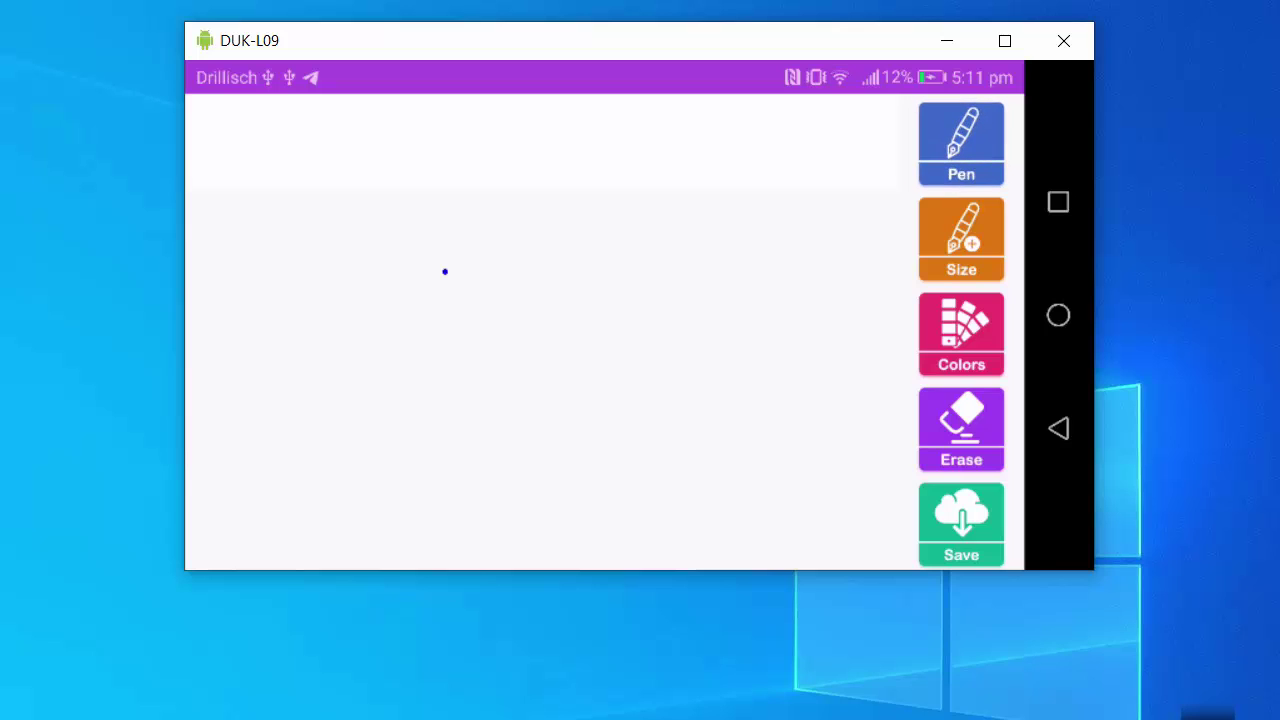
Draw two blue test strokes on the canvas, then erase them
{"action": "mouse_move", "coordinate": [397, 300]}
{"action": "left_mouse_down"}
{"action": "mouse_move", "coordinate": [410, 320]}
{"action": "mouse_move", "coordinate": [536, 296]}
{"action": "mouse_move", "coordinate": [497, 382]}
{"action": "mouse_move", "coordinate": [549, 396]}
{"action": "mouse_move", "coordinate": [460, 432]}
{"action": "mouse_move", "coordinate": [572, 396]}
{"action": "left_mouse_up"}
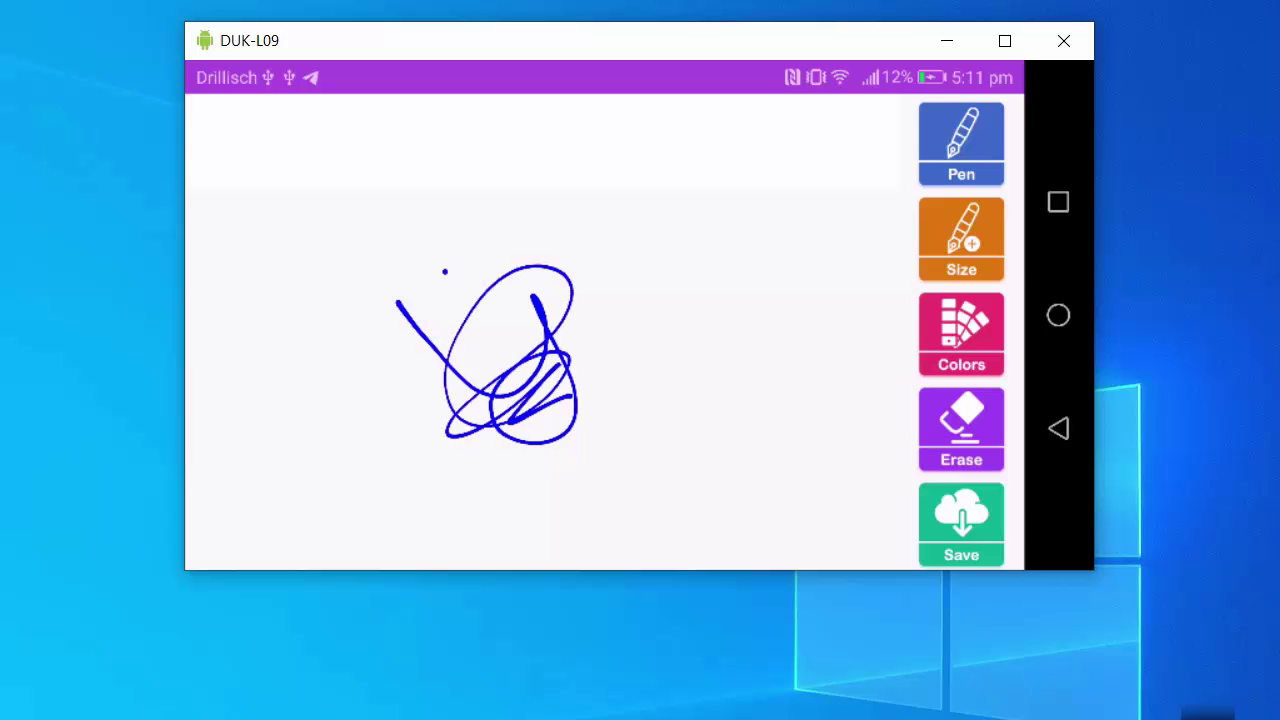
{"action": "mouse_move", "coordinate": [772, 266]}
{"action": "left_mouse_down"}
{"action": "mouse_move", "coordinate": [826, 357]}
{"action": "mouse_move", "coordinate": [788, 430]}
{"action": "left_mouse_up"}
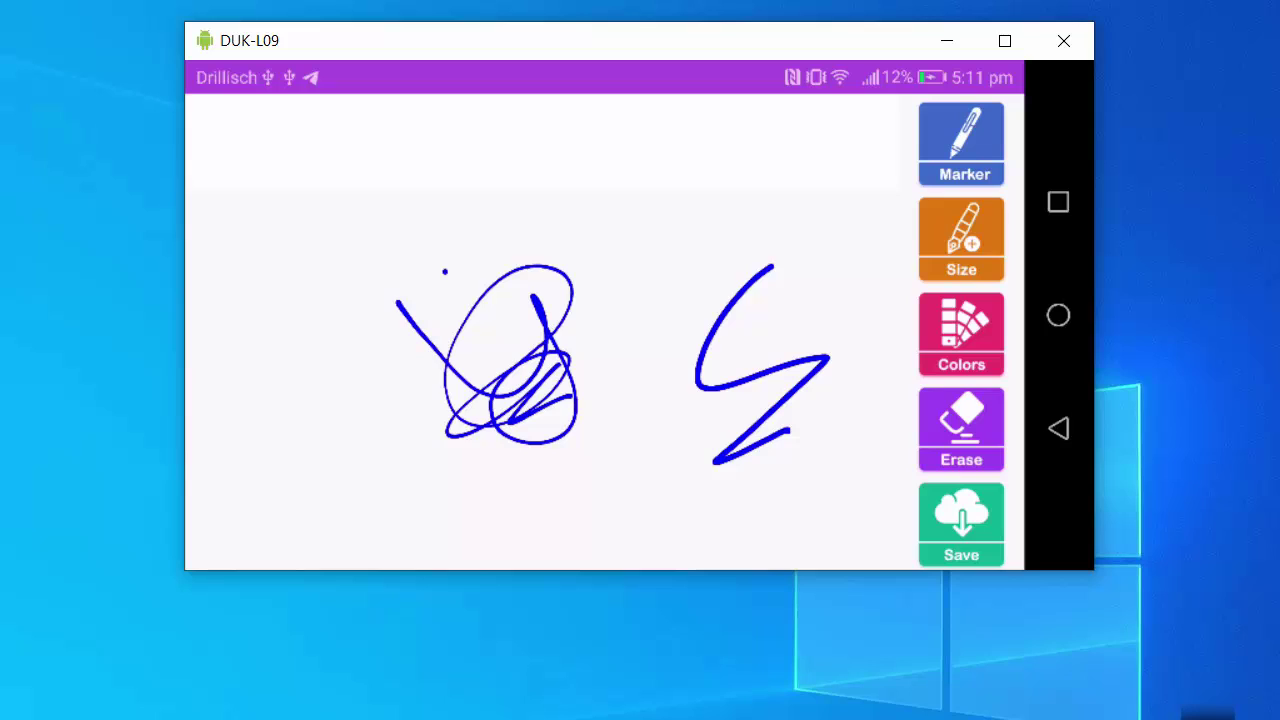
{"action": "left_click", "coordinate": [961, 428]}
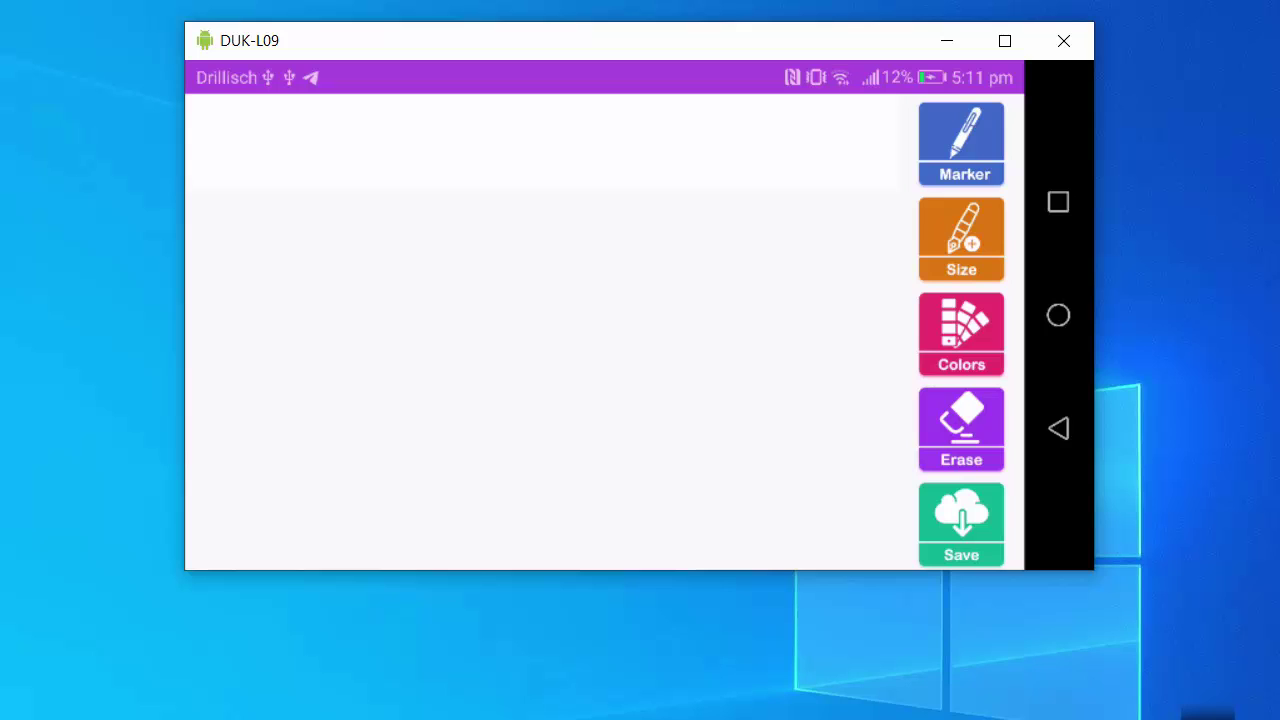
Check the stroke size and colour options without changing the size
{"action": "left_click", "coordinate": [961, 238]}
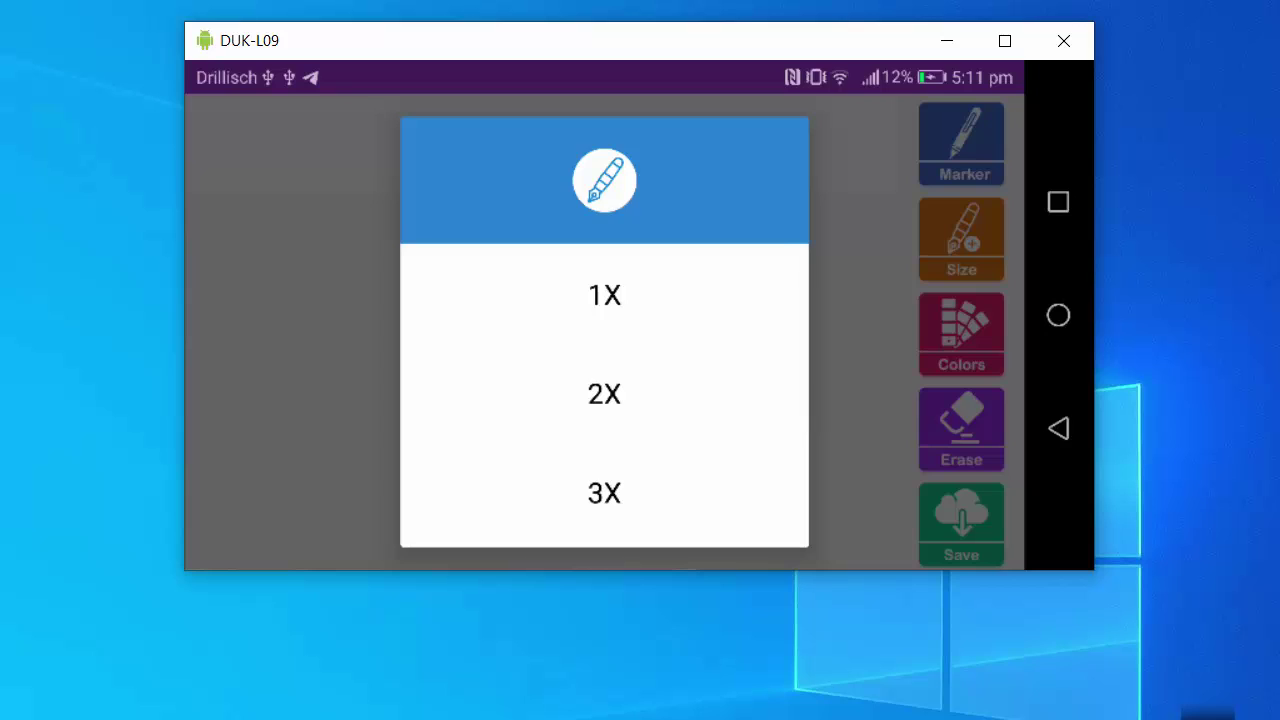
{"action": "key", "text": "Escape"}
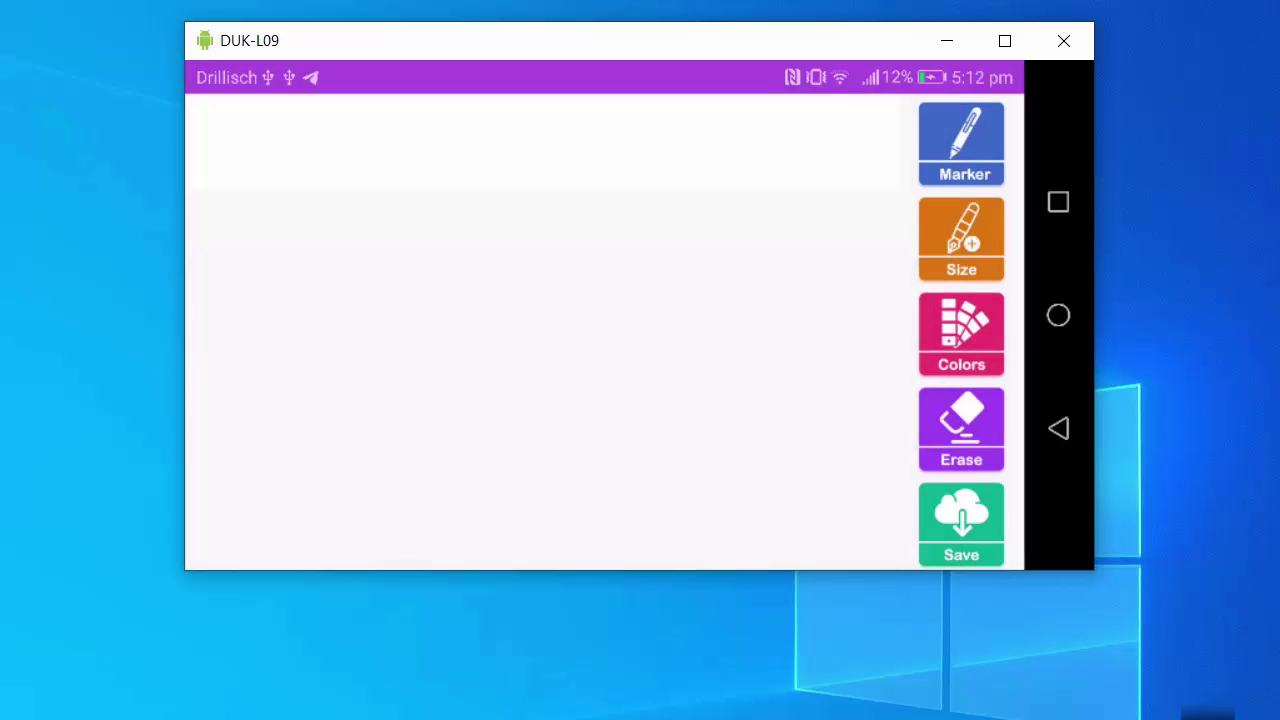
{"action": "left_click", "coordinate": [961, 333]}
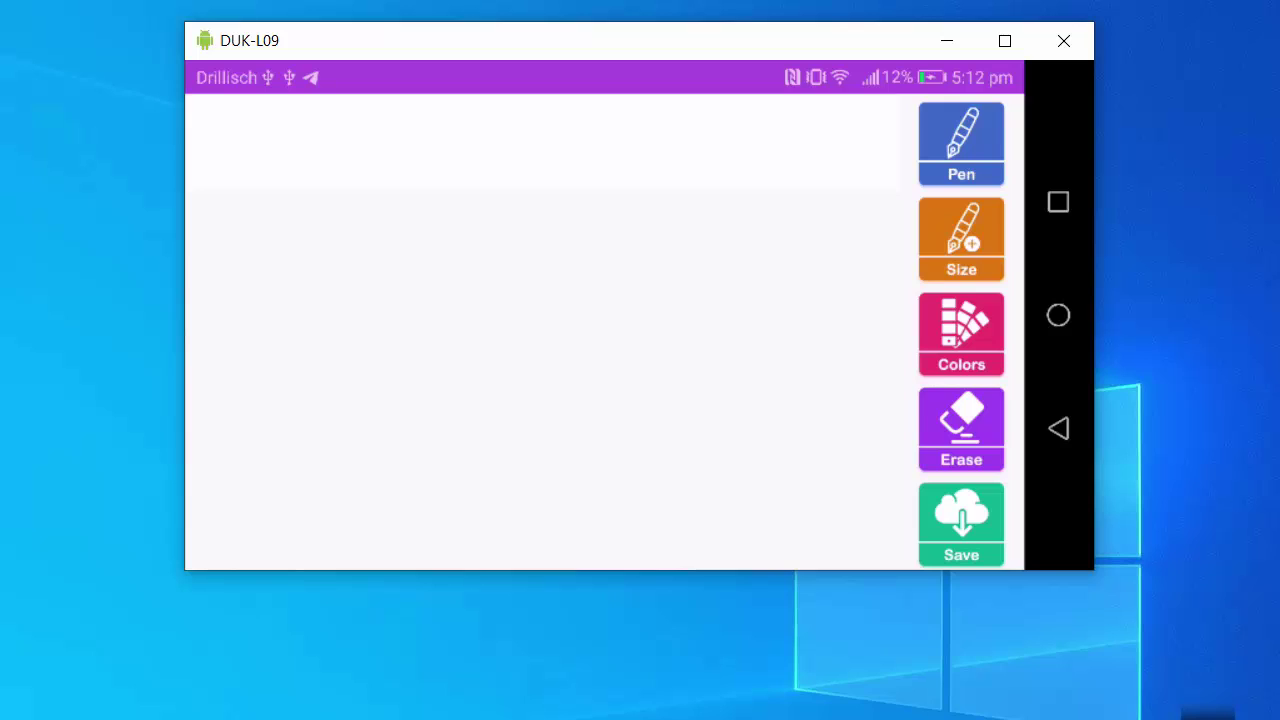
Draw the looping blue signature on the blank canvas and save it as an image
{"action": "mouse_move", "coordinate": [325, 340]}
{"action": "left_mouse_down"}
{"action": "mouse_move", "coordinate": [400, 318]}
{"action": "mouse_move", "coordinate": [378, 293]}
{"action": "mouse_move", "coordinate": [405, 465]}
{"action": "left_mouse_up"}
{"action": "mouse_move", "coordinate": [510, 455]}
{"action": "left_mouse_down"}
{"action": "mouse_move", "coordinate": [540, 305]}
{"action": "mouse_move", "coordinate": [600, 355]}
{"action": "mouse_move", "coordinate": [320, 463]}
{"action": "mouse_move", "coordinate": [683, 298]}
{"action": "left_mouse_up"}
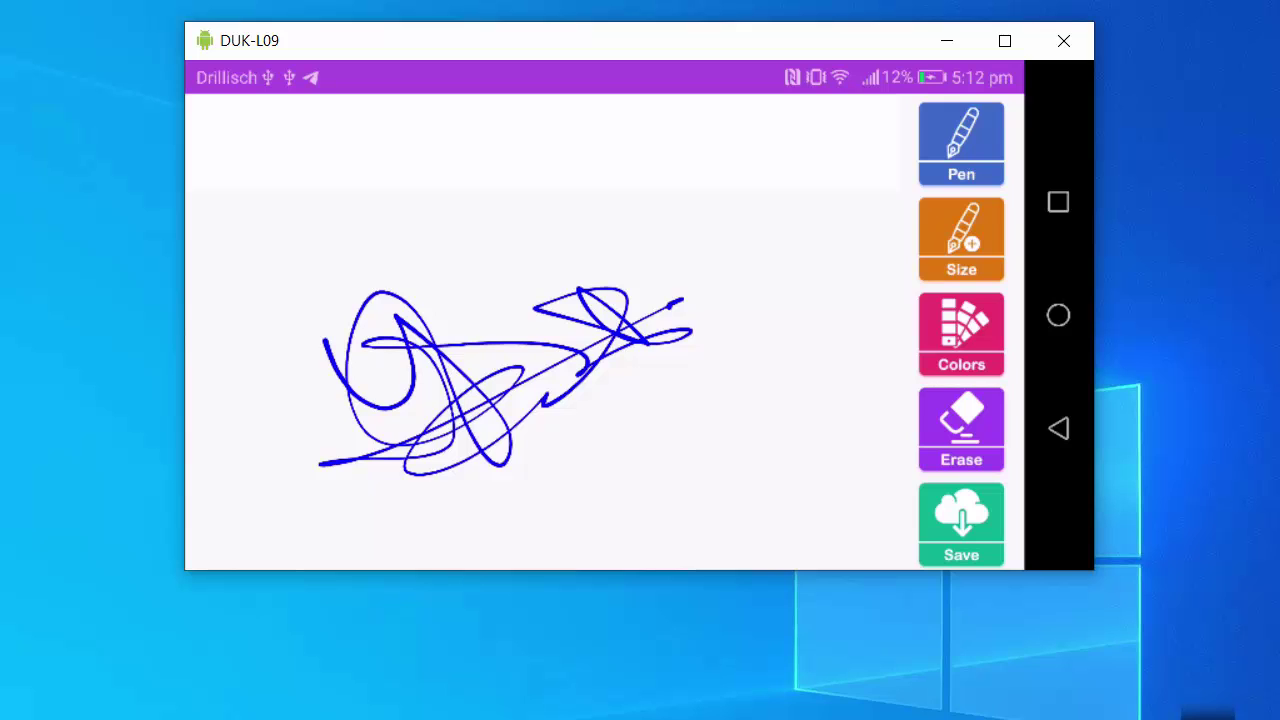
{"action": "left_click", "coordinate": [961, 524]}
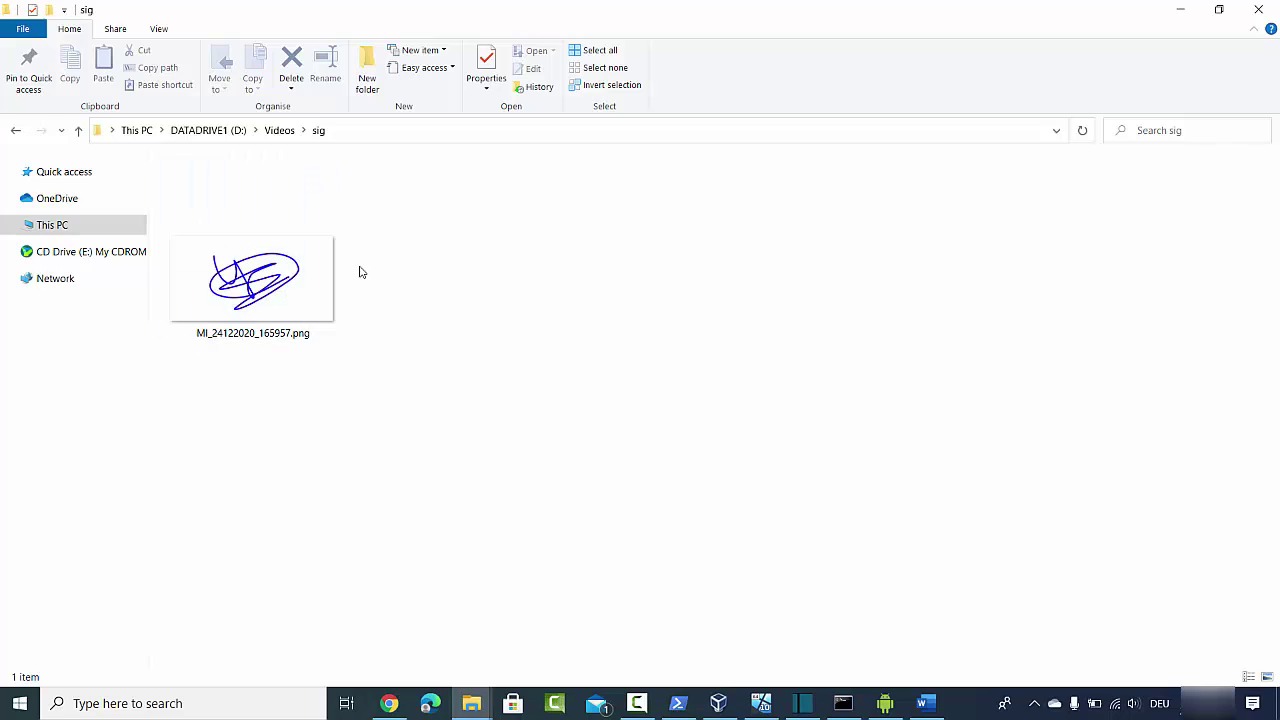
Open MI_24122020_165957.png in Paint 3D
{"action": "right_click", "coordinate": [287, 298]}
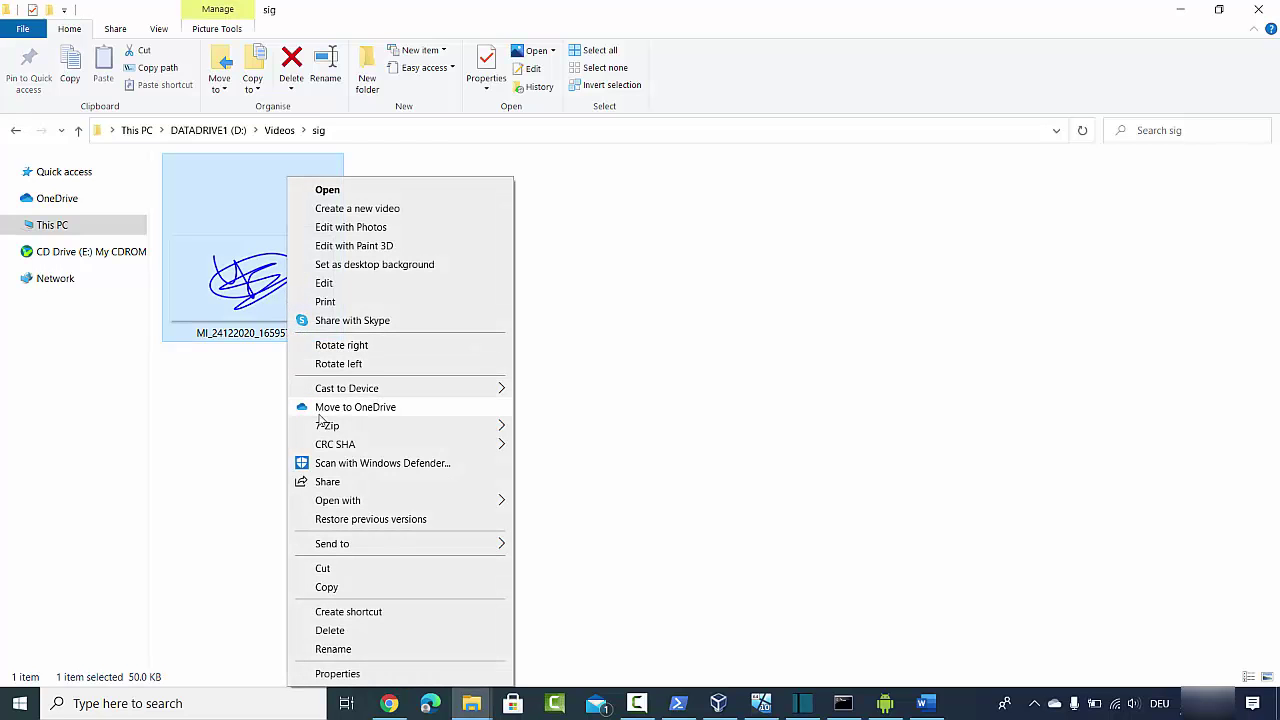
{"action": "mouse_move", "coordinate": [437, 507]}
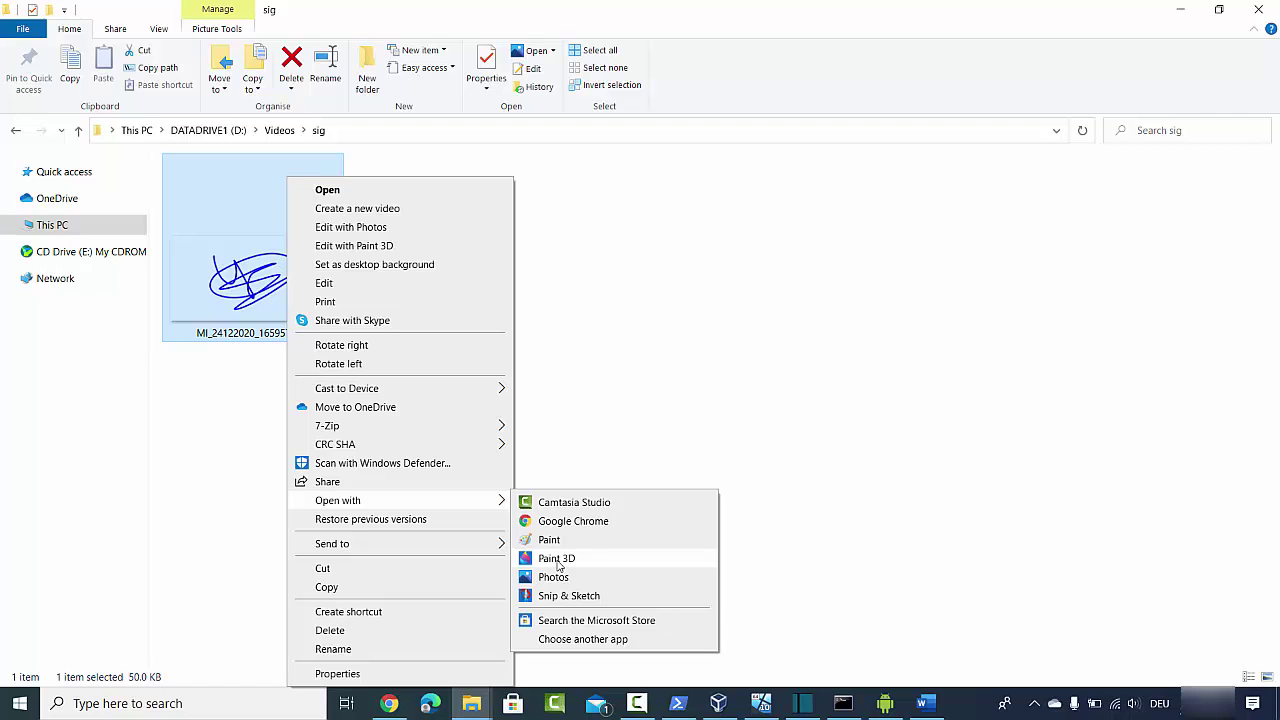
{"action": "left_click", "coordinate": [558, 562]}
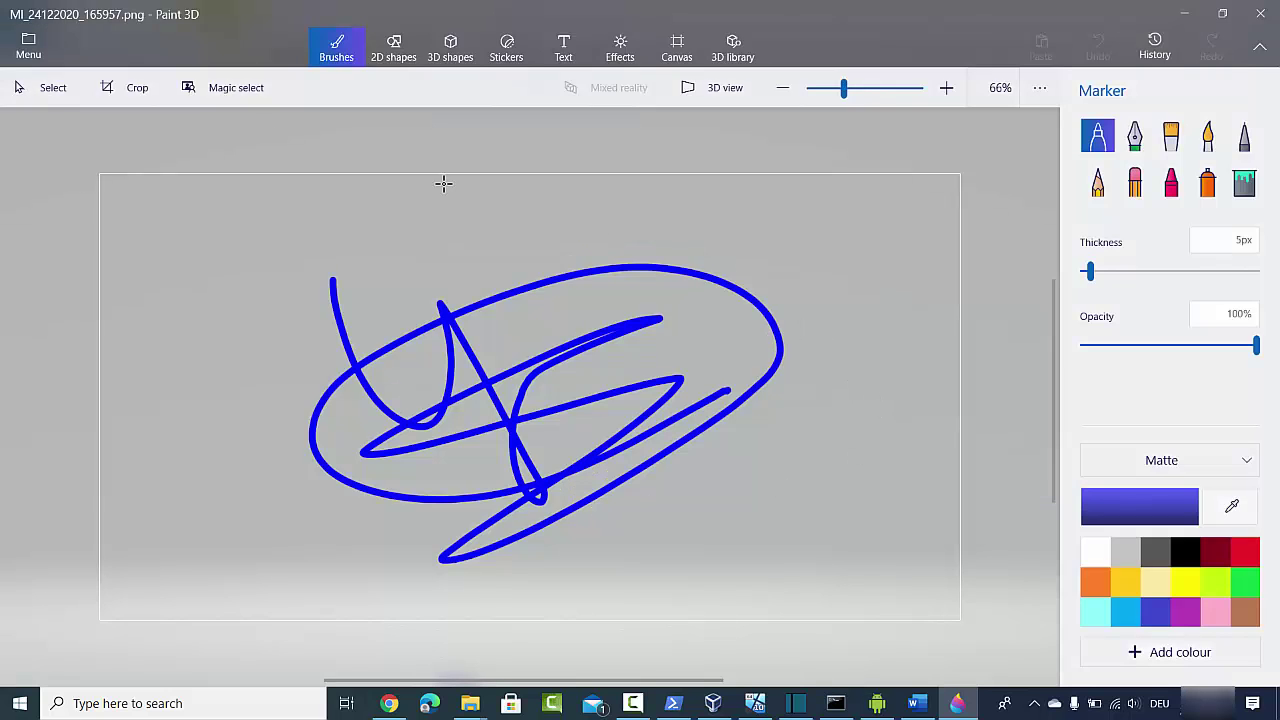
Crop the empty space from the left and right sides of the signature image
{"action": "left_click", "coordinate": [134, 87]}
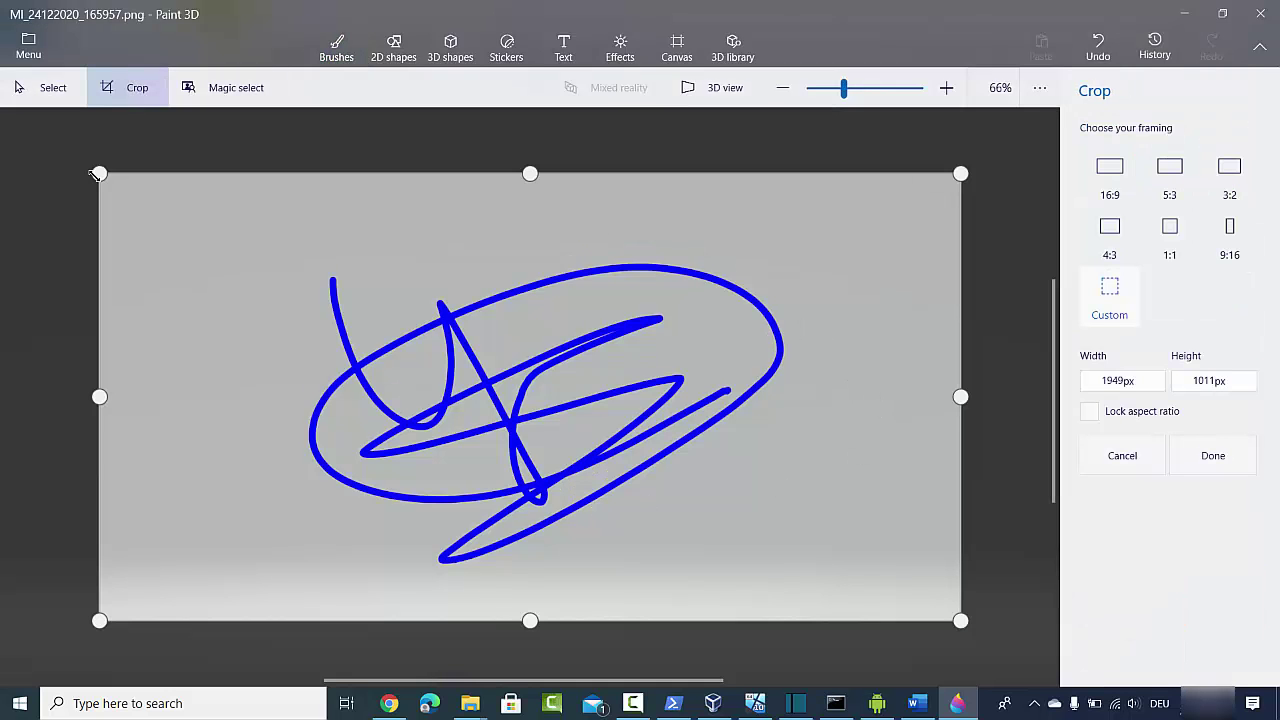
{"action": "left_click_drag", "start_coordinate": [99, 173], "coordinate": [262, 175]}
{"action": "left_click_drag", "start_coordinate": [961, 176], "coordinate": [823, 175]}
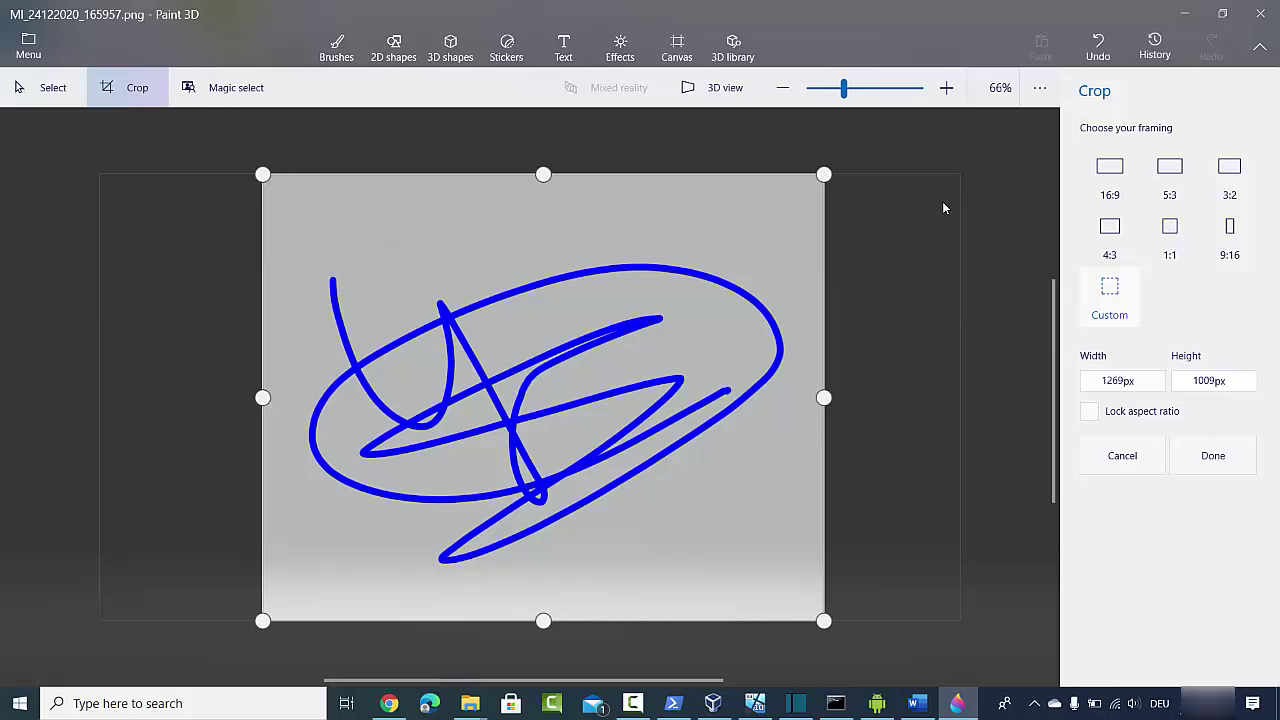
Save a copy of the cropped signature as an image named 'sample'
{"action": "left_click", "coordinate": [27, 47]}
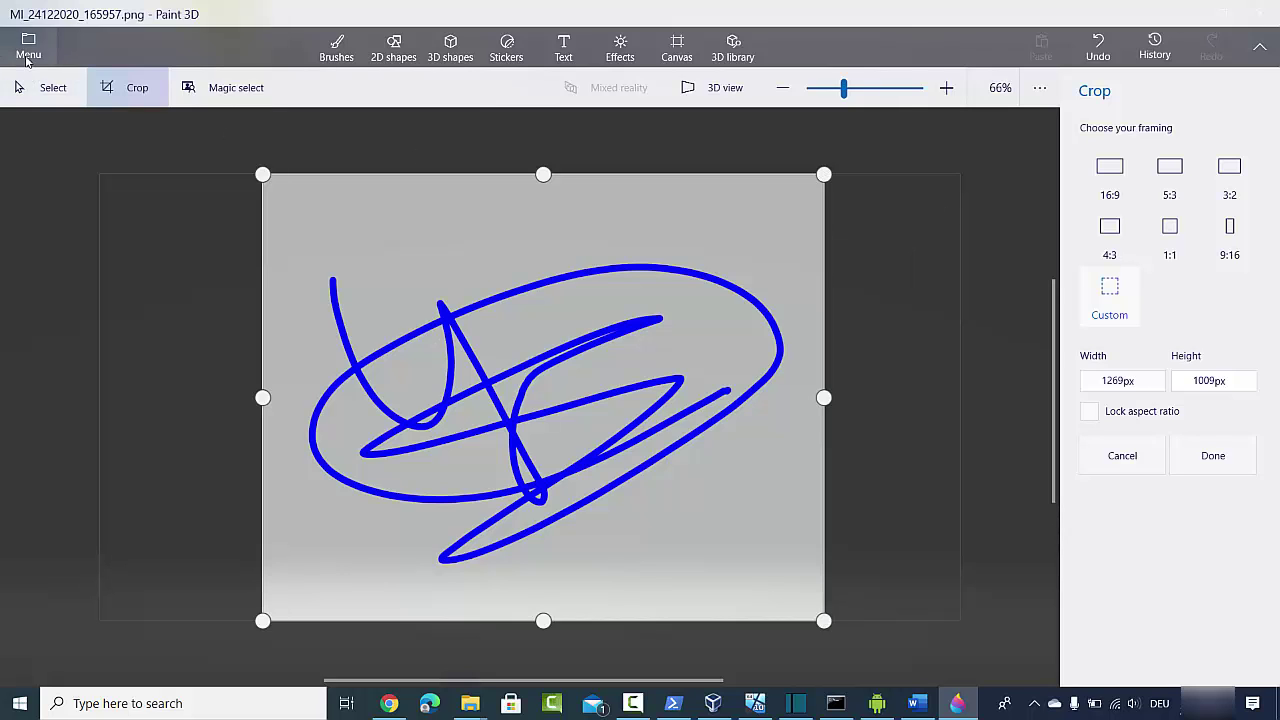
{"action": "left_click", "coordinate": [58, 255]}
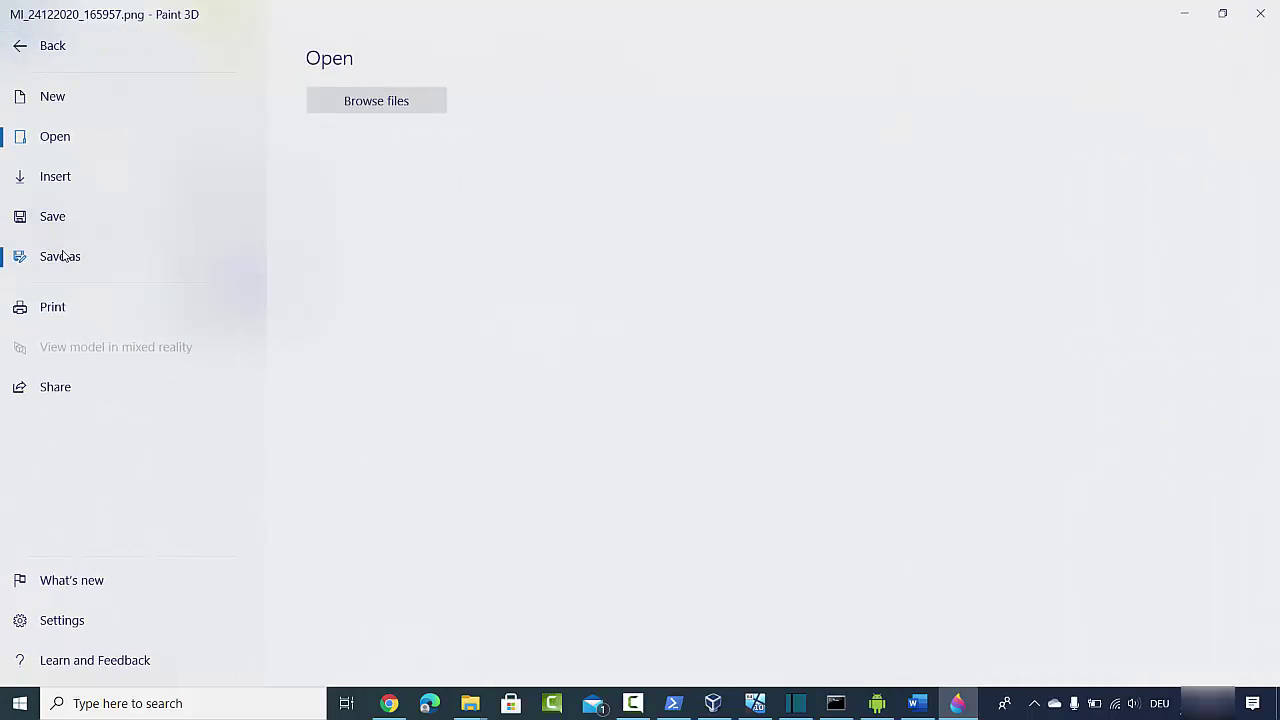
{"action": "left_click", "coordinate": [349, 171]}
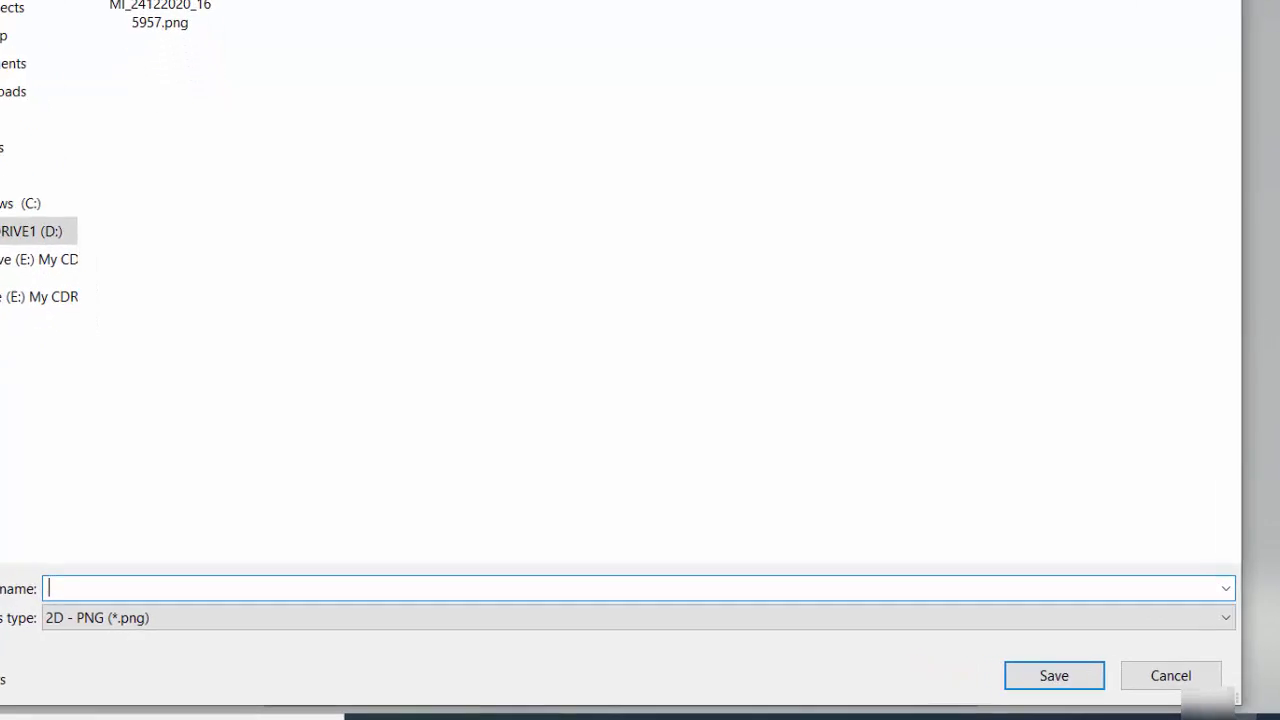
{"action": "type", "text": "sample"}
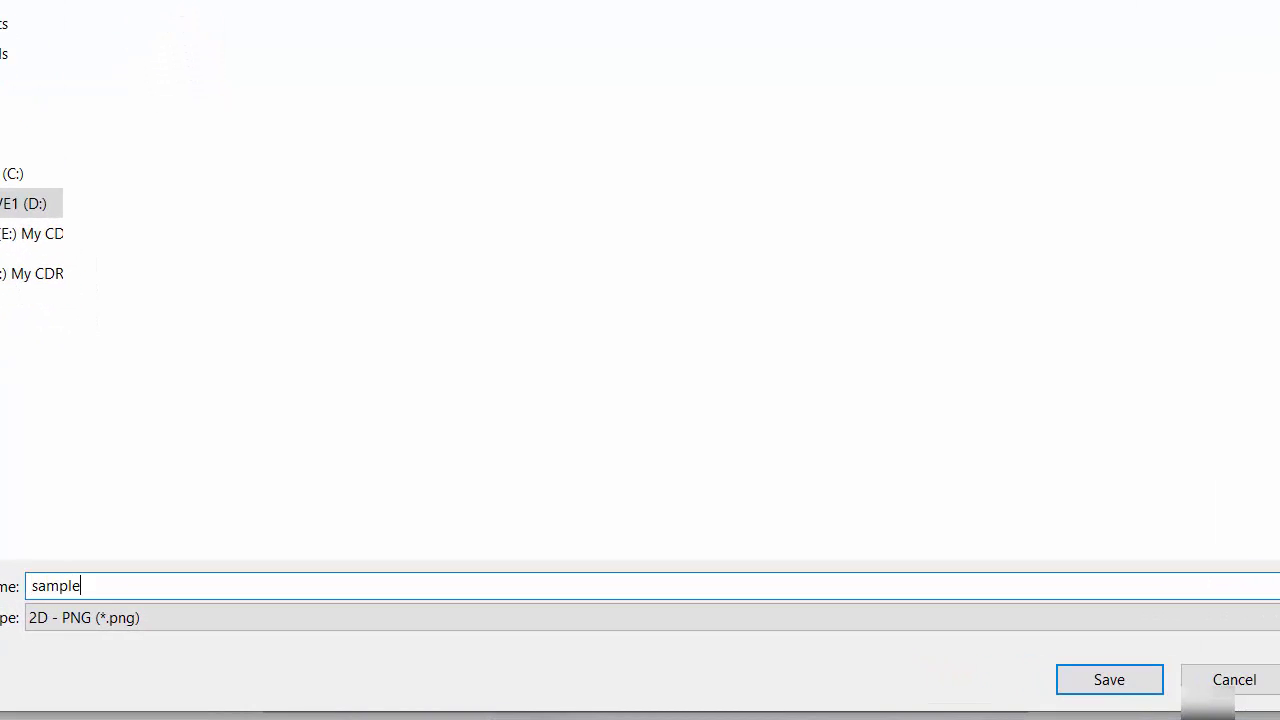
{"action": "key", "text": "Return"}
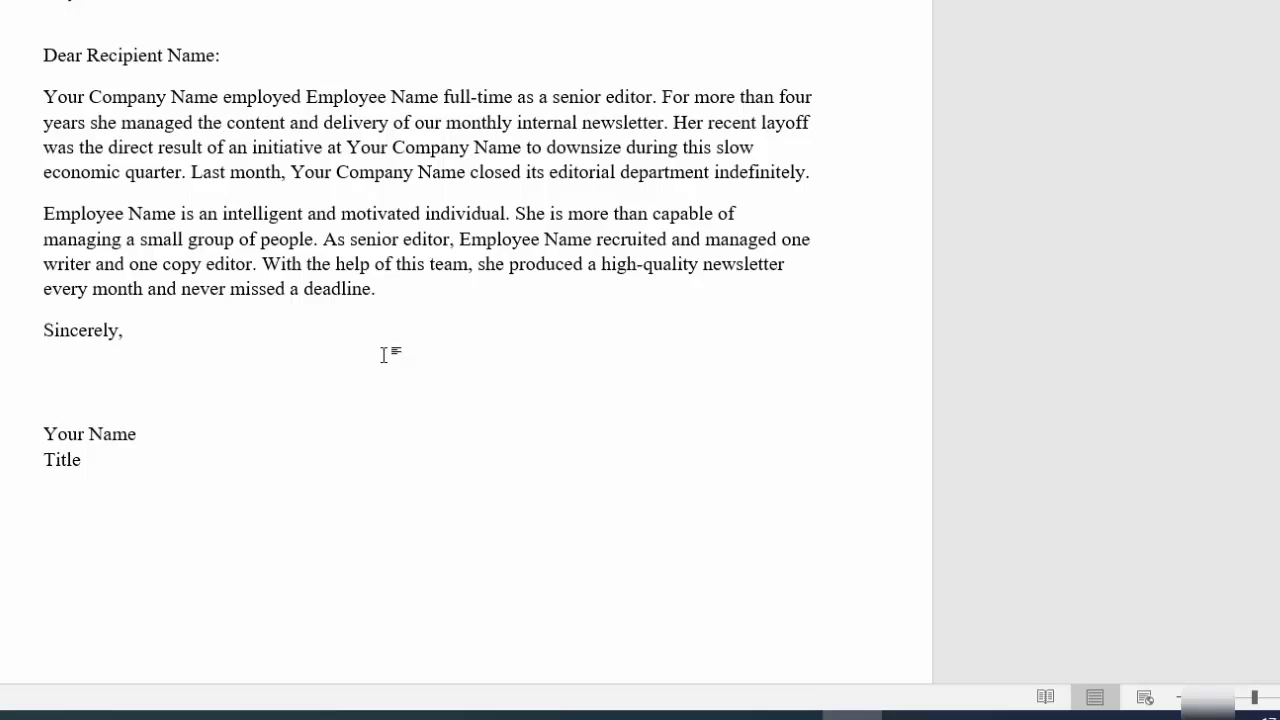
{"action": "scroll", "coordinate": [383, 355], "scroll_direction": "up", "scroll_amount": 3}
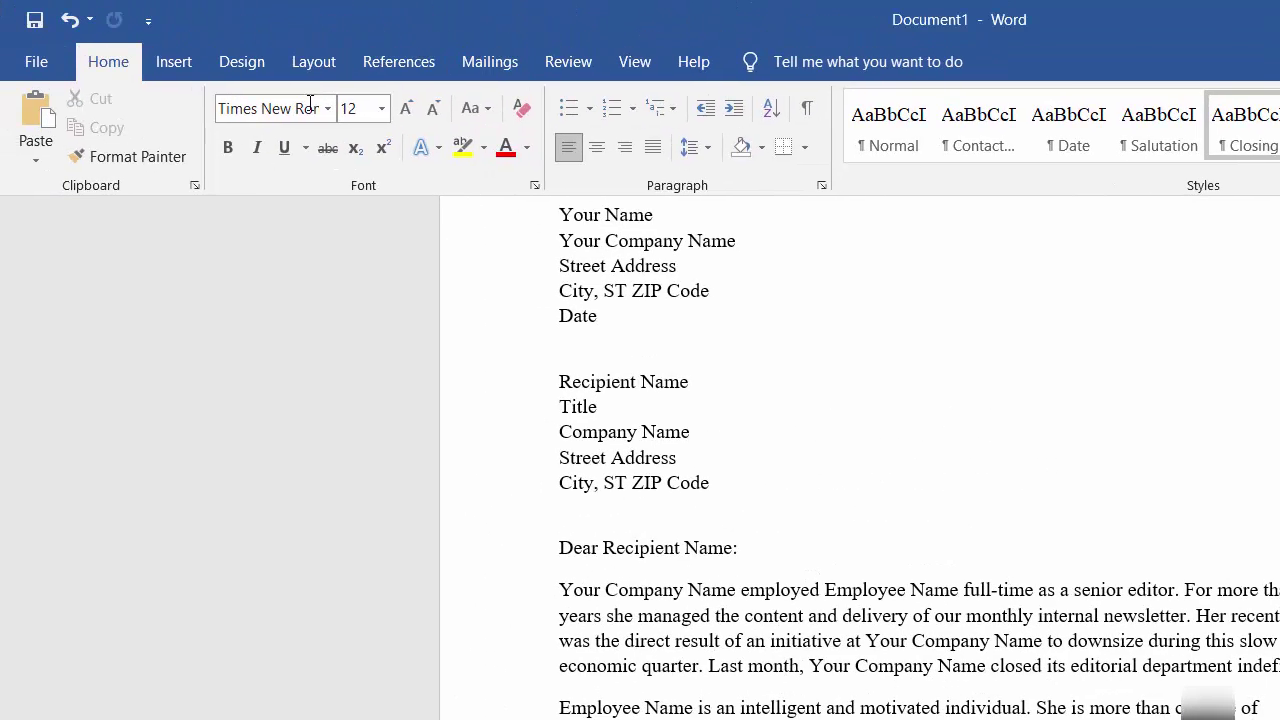
Insert the picture sample.png from this device into the letter
{"action": "left_click", "coordinate": [174, 61]}
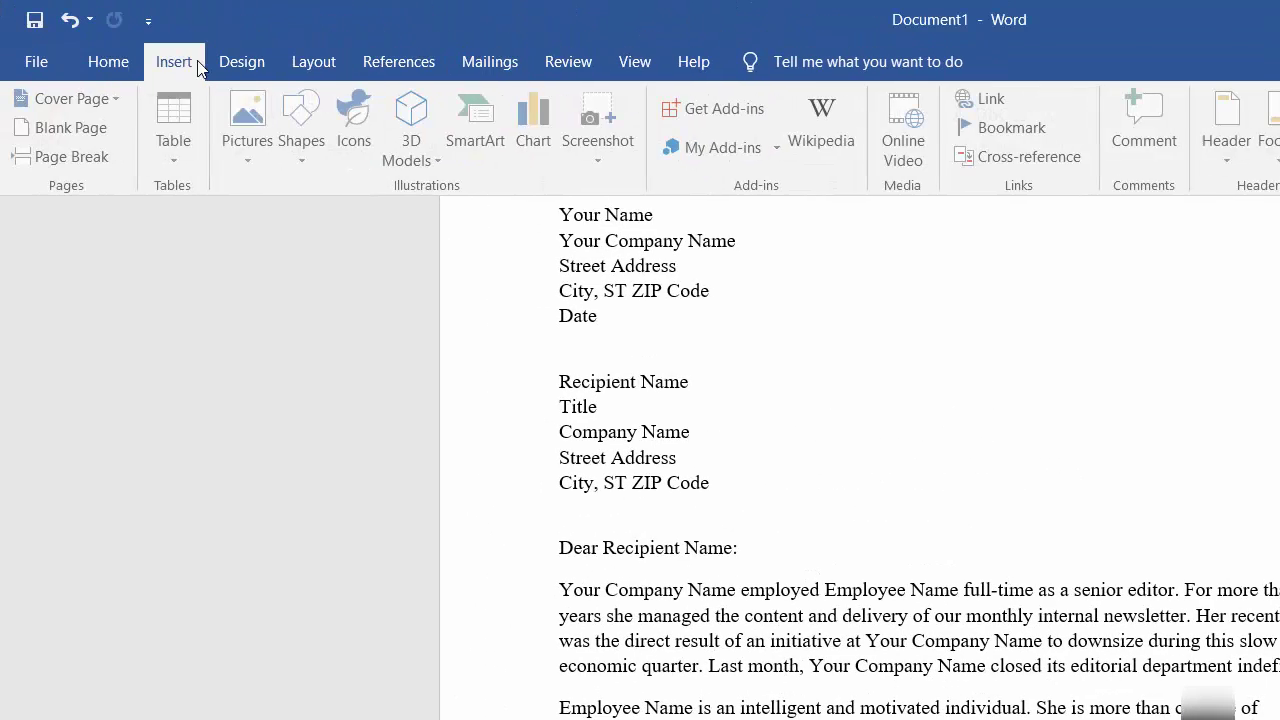
{"action": "left_click", "coordinate": [249, 133]}
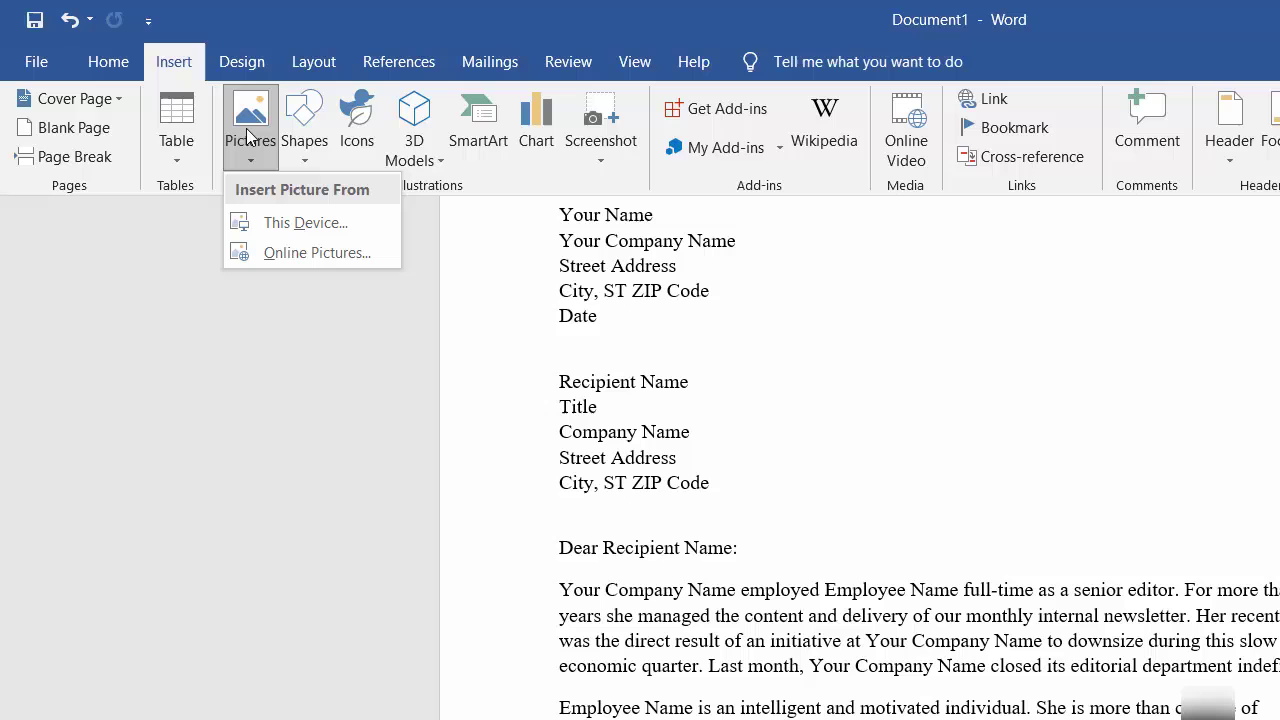
{"action": "left_click", "coordinate": [276, 228]}
{"action": "left_click", "coordinate": [449, 271]}
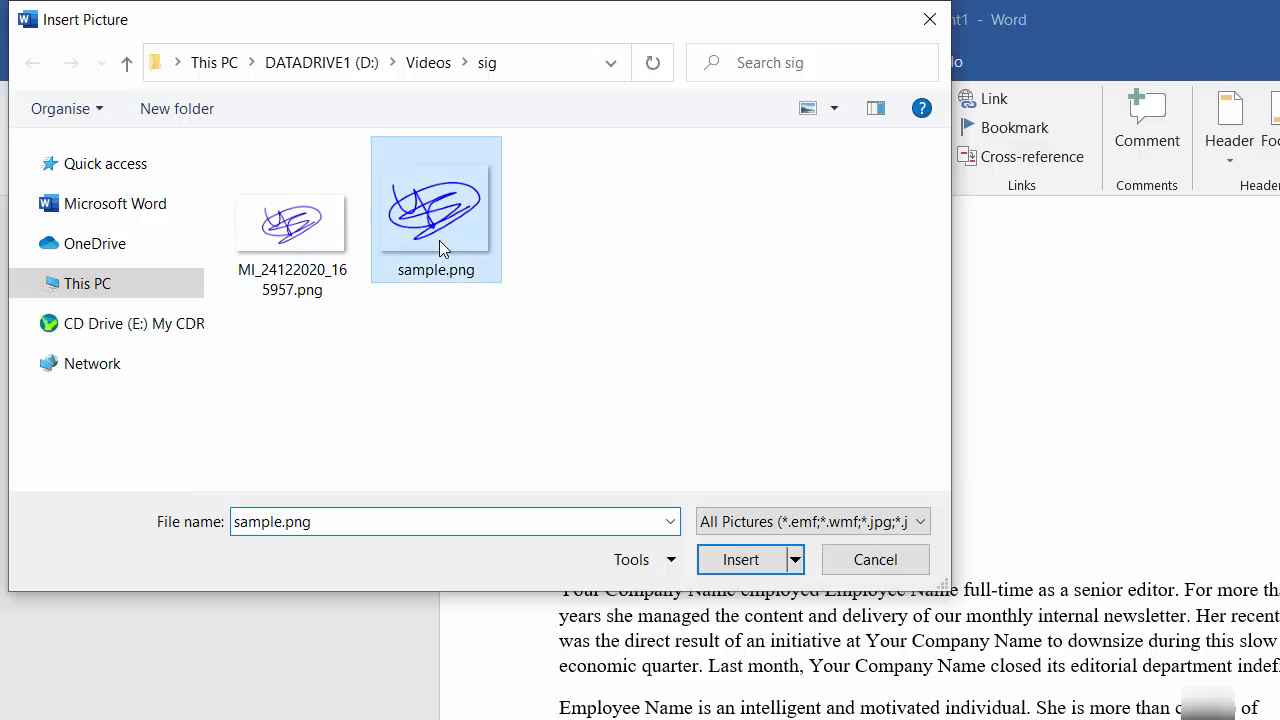
{"action": "left_click", "coordinate": [763, 564]}
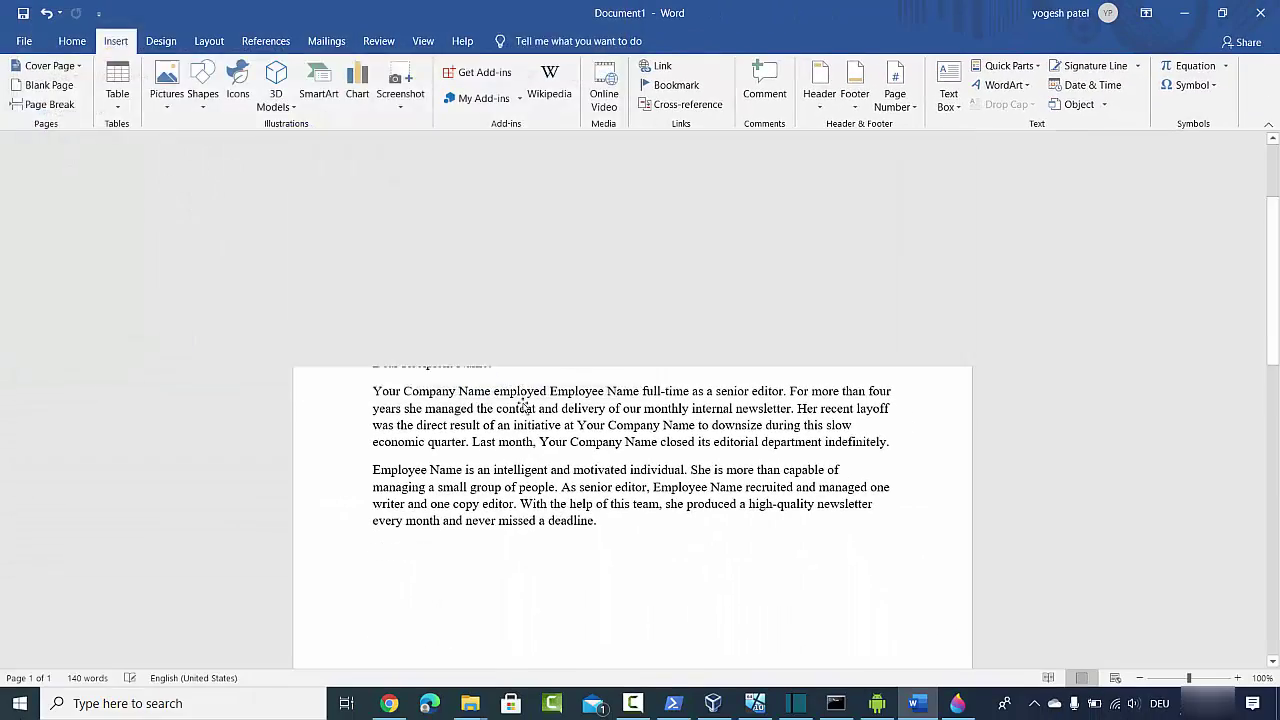
Shrink the signature, move it below 'Sincerely,' and flatten it slightly
{"action": "scroll", "coordinate": [540, 343], "scroll_direction": "down", "scroll_amount": 3}
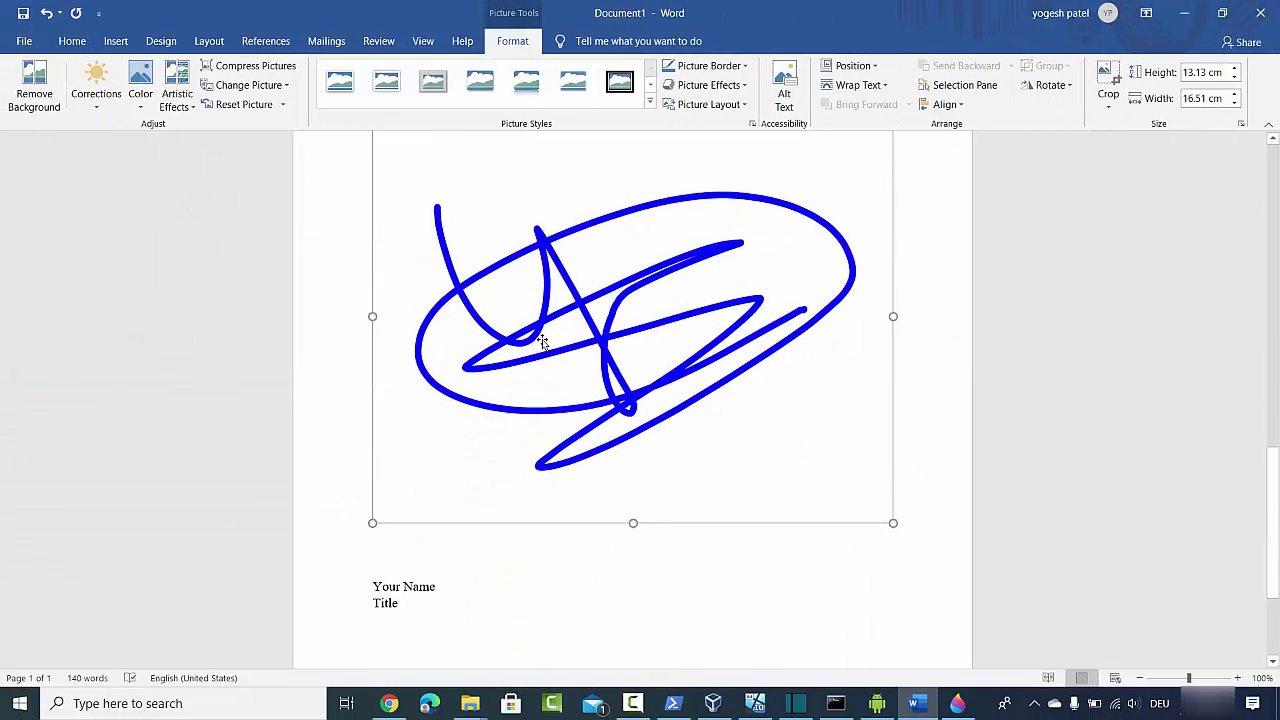
{"action": "scroll", "coordinate": [542, 343], "scroll_direction": "up", "scroll_amount": 2}
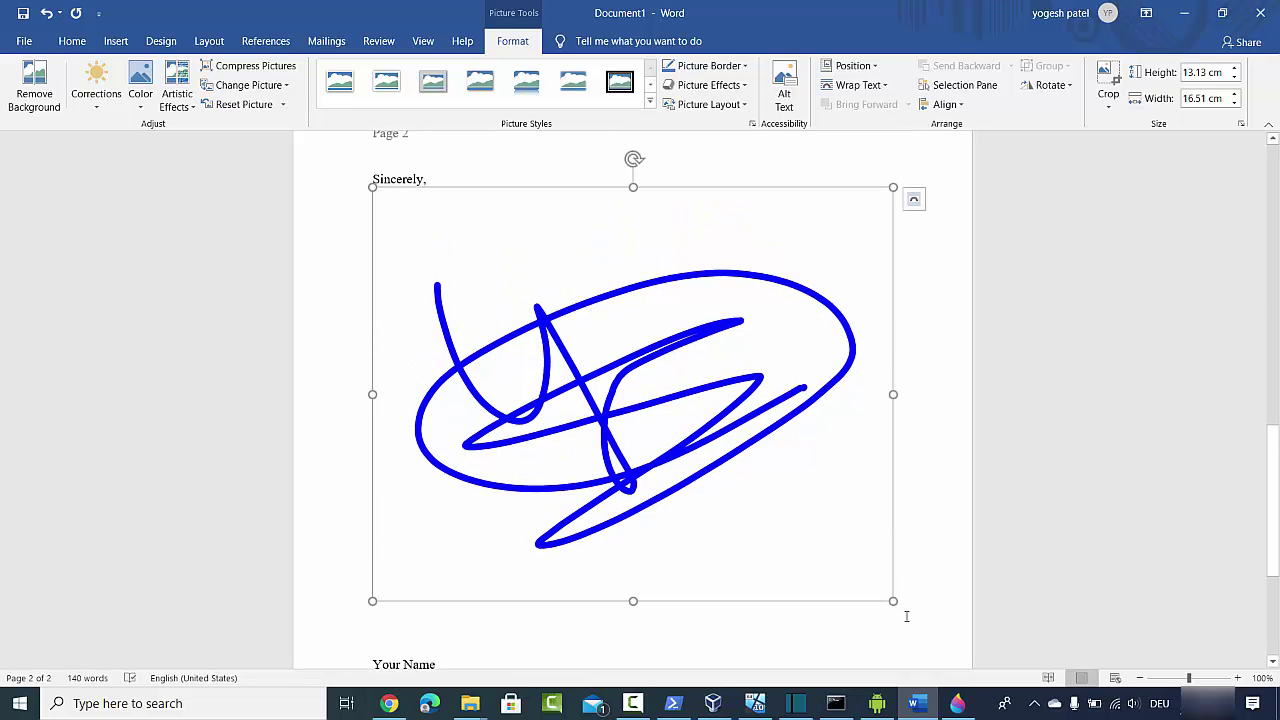
{"action": "mouse_move", "coordinate": [894, 602]}
{"action": "left_mouse_down"}
{"action": "mouse_move", "coordinate": [451, 257]}
{"action": "mouse_move", "coordinate": [460, 263]}
{"action": "left_mouse_up"}
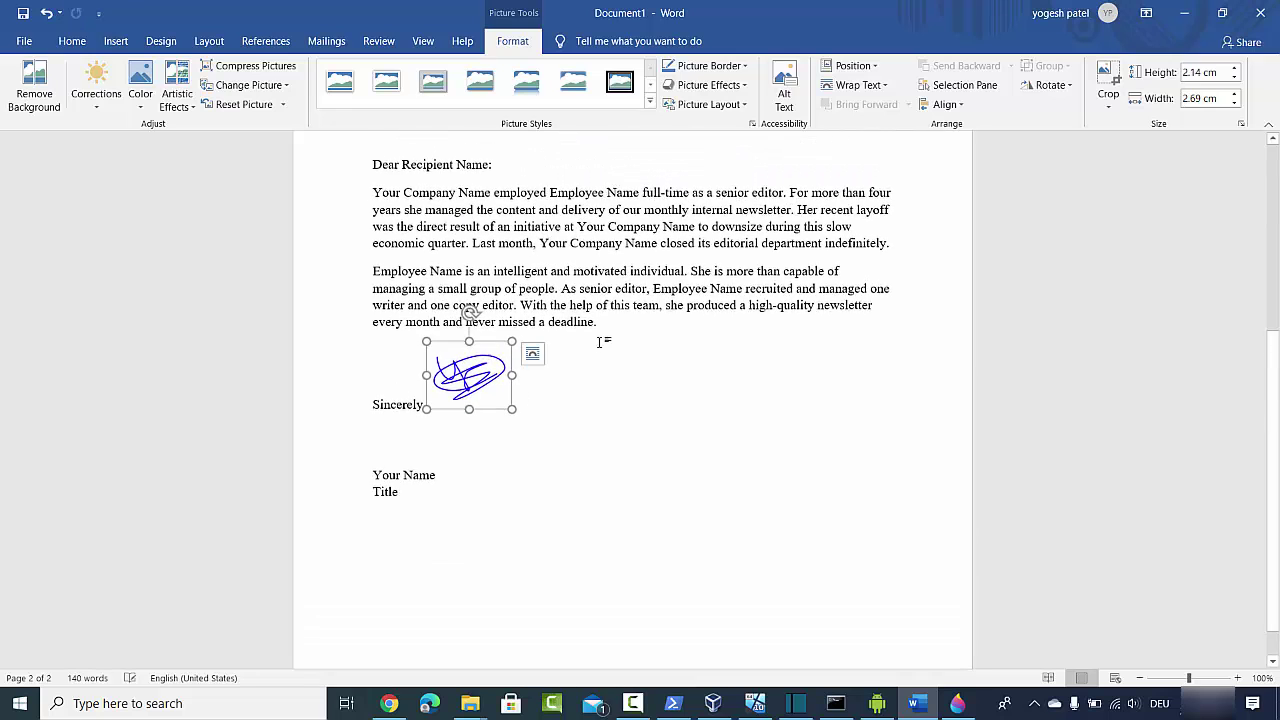
{"action": "mouse_move", "coordinate": [425, 404]}
{"action": "left_mouse_down"}
{"action": "mouse_move", "coordinate": [460, 393]}
{"action": "mouse_move", "coordinate": [450, 430]}
{"action": "left_mouse_up"}
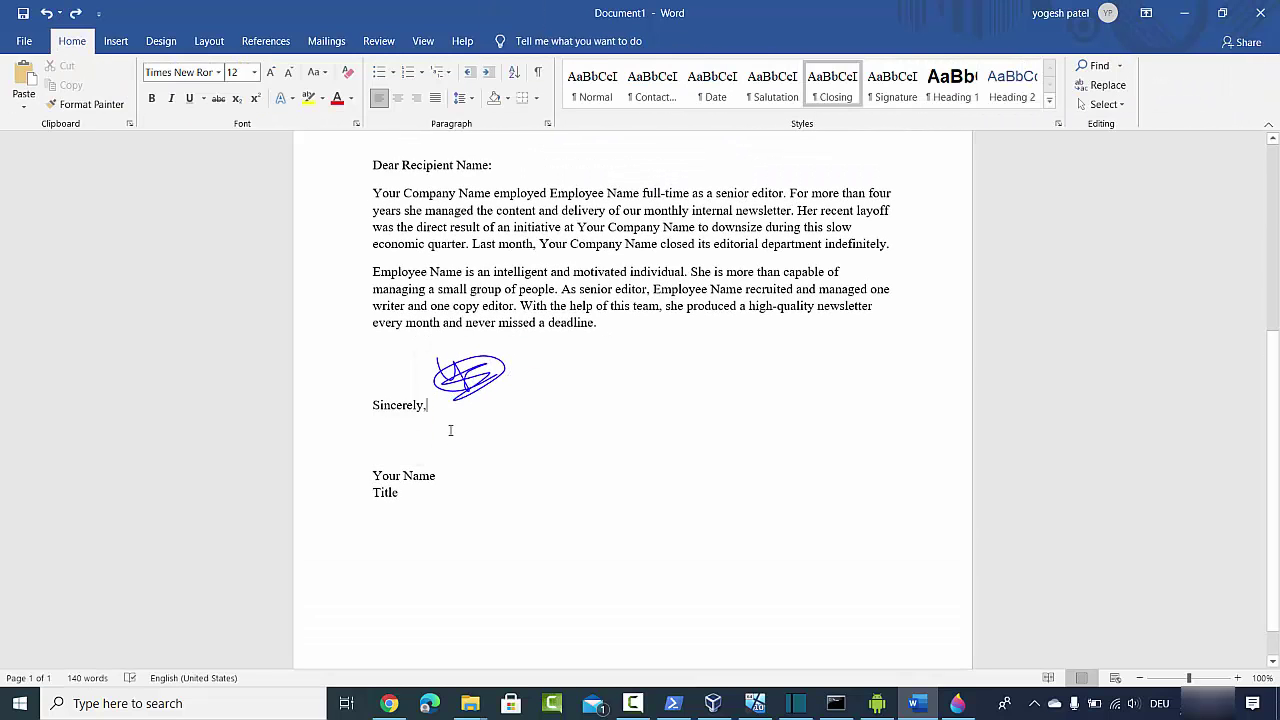
{"action": "left_click", "coordinate": [432, 438]}
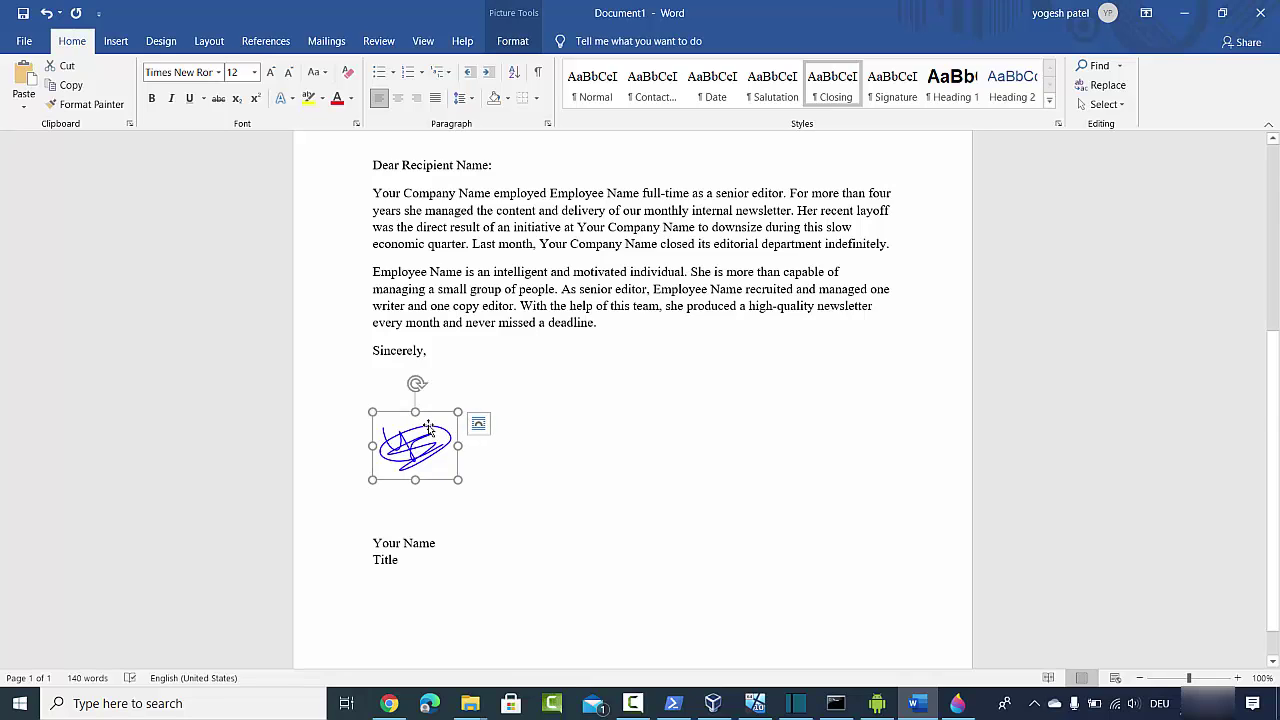
{"action": "left_click_drag", "start_coordinate": [415, 412], "coordinate": [425, 443]}
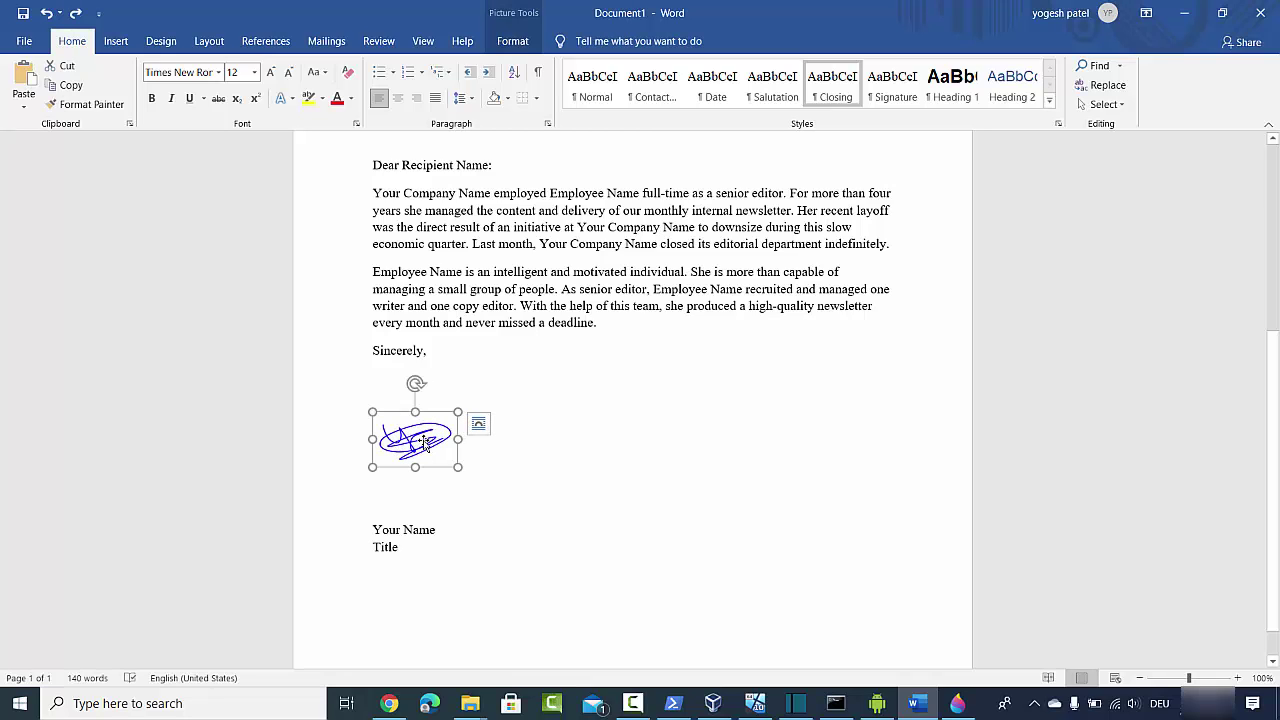
{"action": "left_click", "coordinate": [478, 425]}
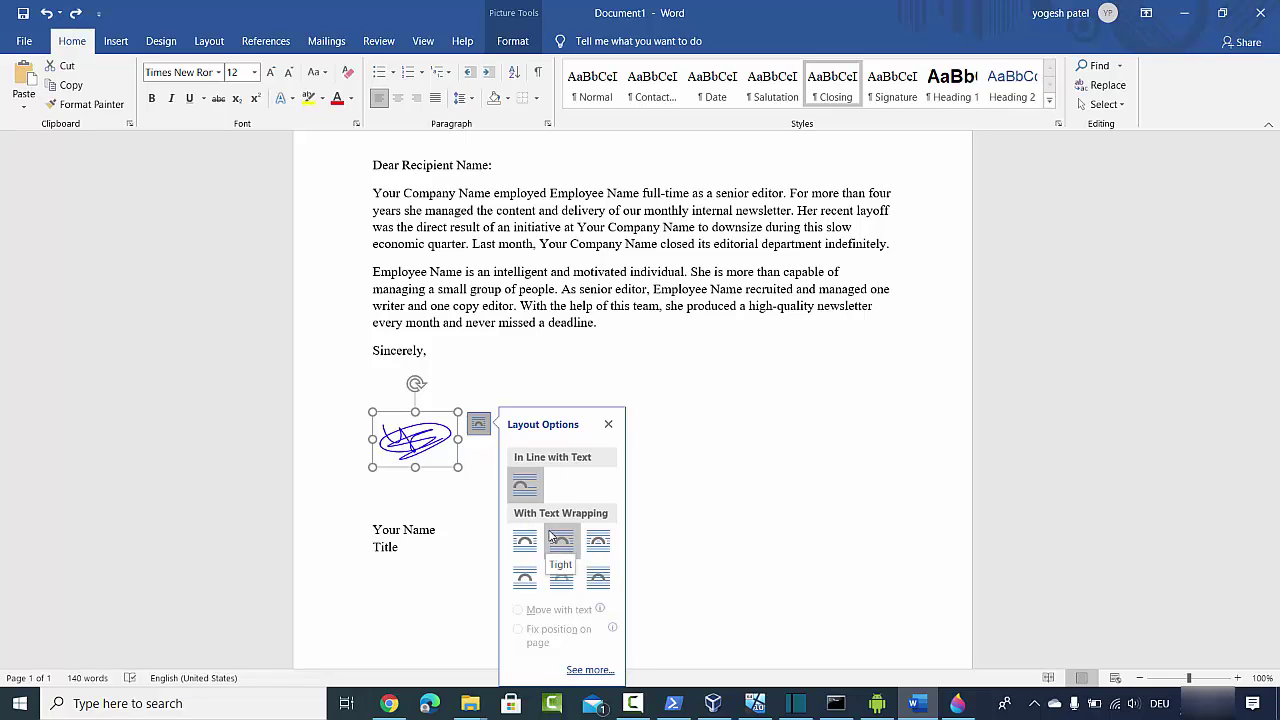
Apply Square text wrapping to the signature and deselect it to view the result
{"action": "left_click", "coordinate": [530, 538]}
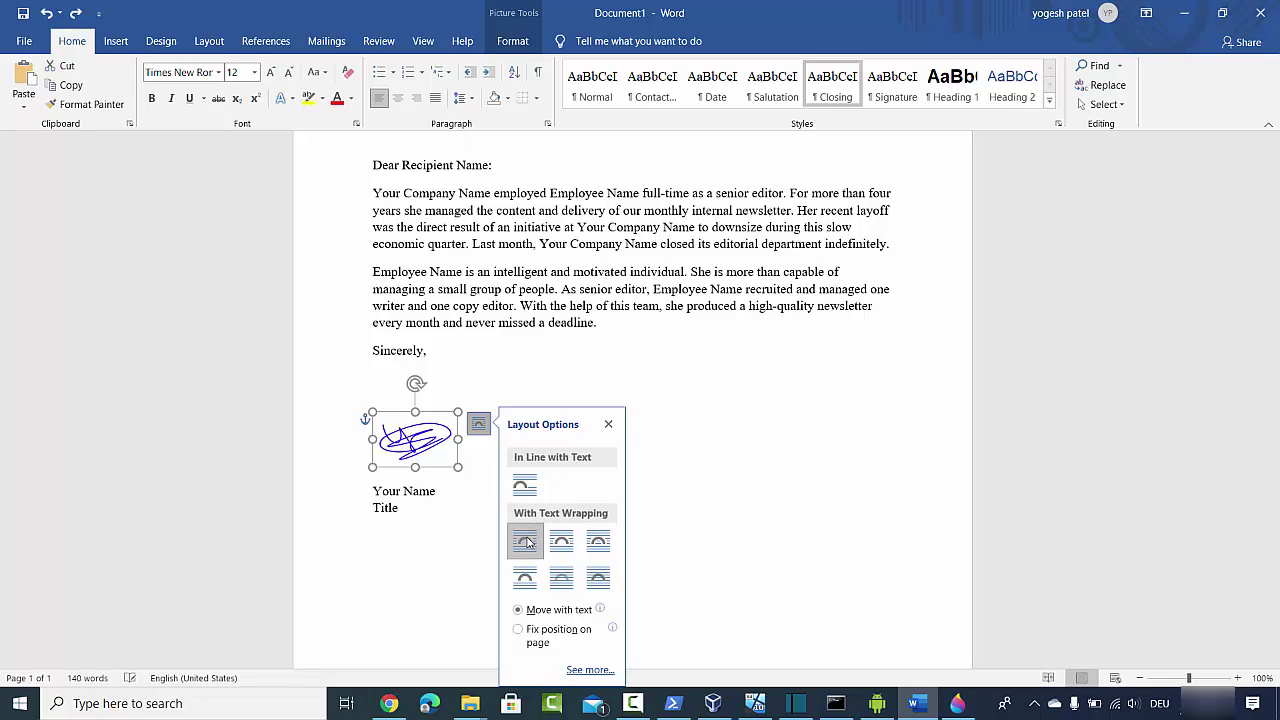
{"action": "left_click", "coordinate": [537, 478]}
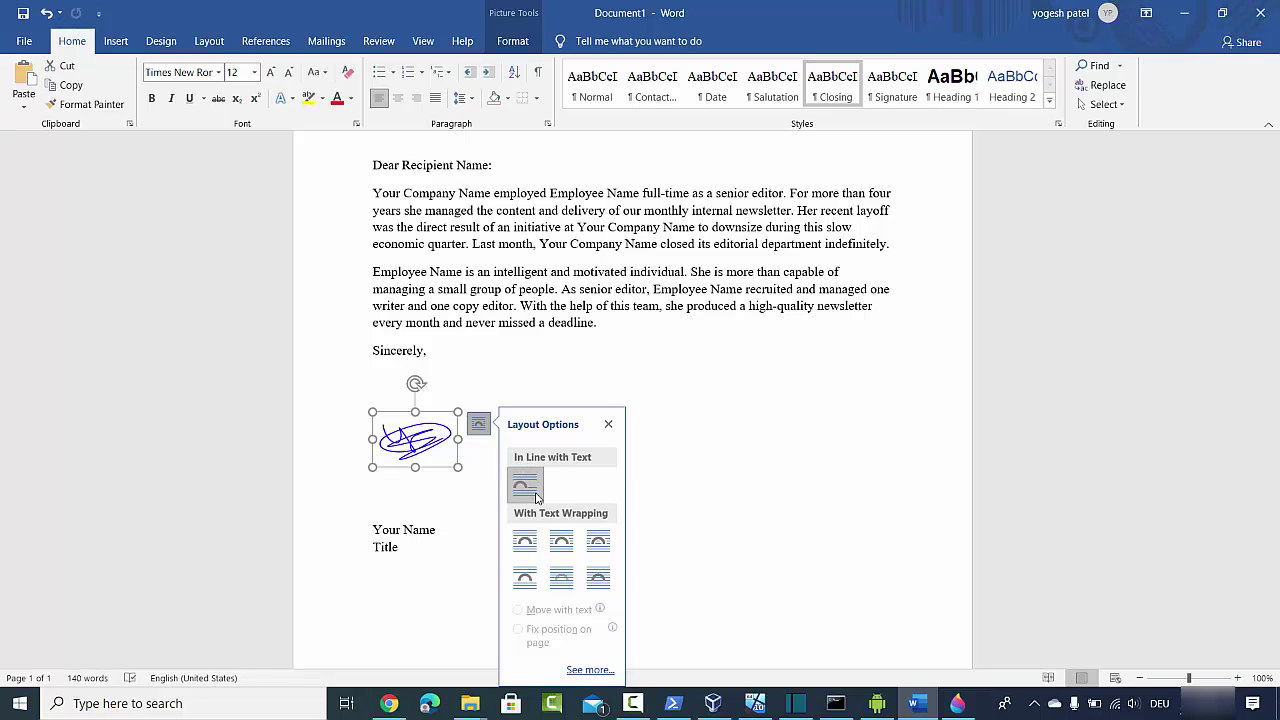
{"action": "left_click", "coordinate": [526, 540]}
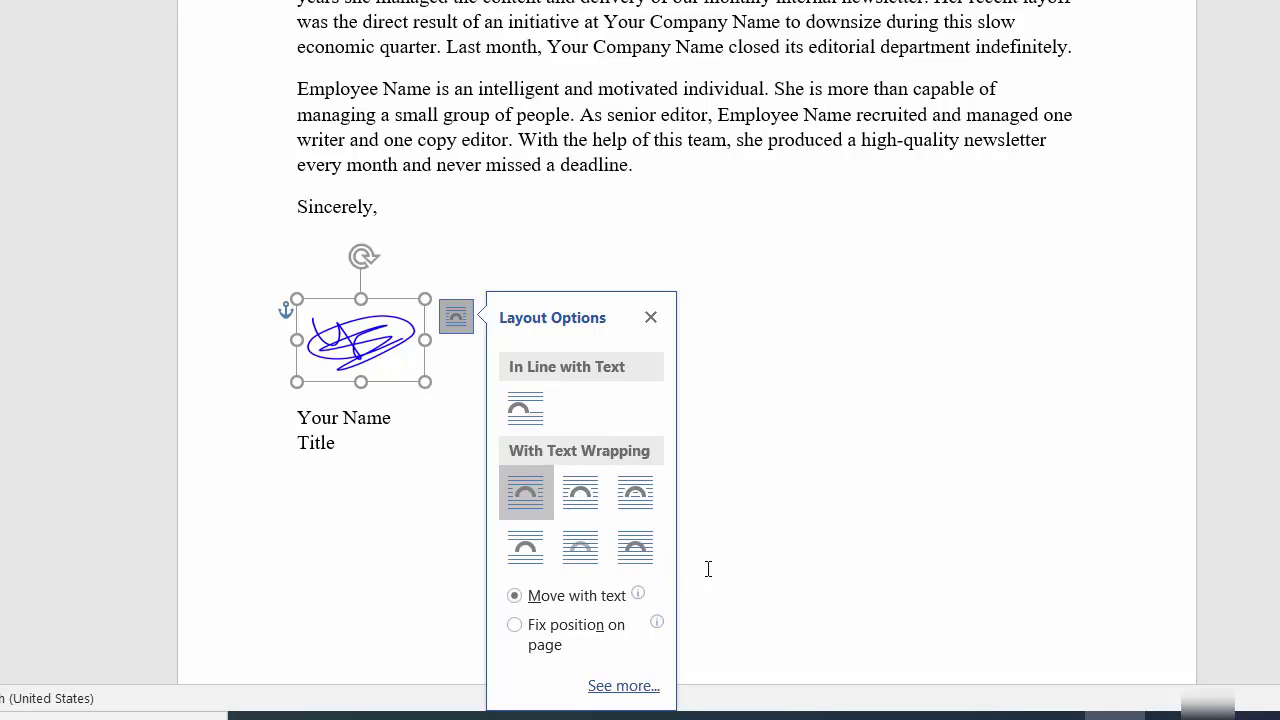
{"action": "key", "text": "Escape"}
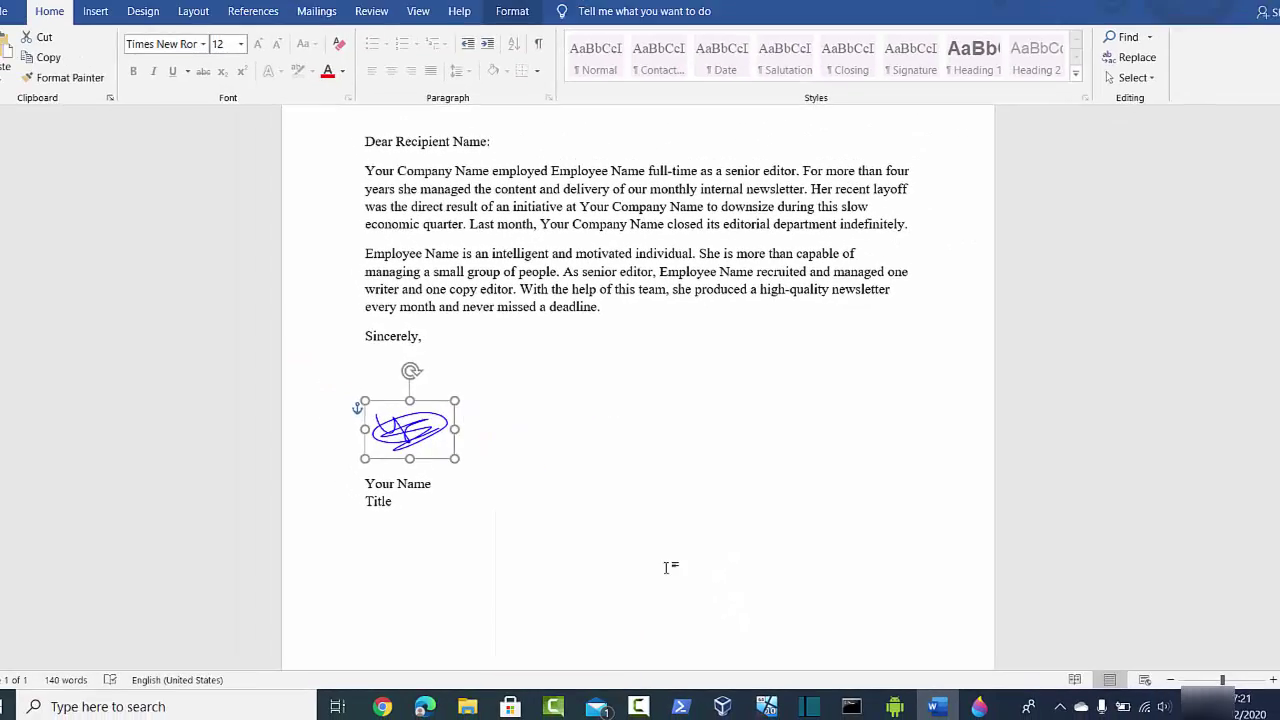
{"action": "left_click", "coordinate": [1057, 400]}
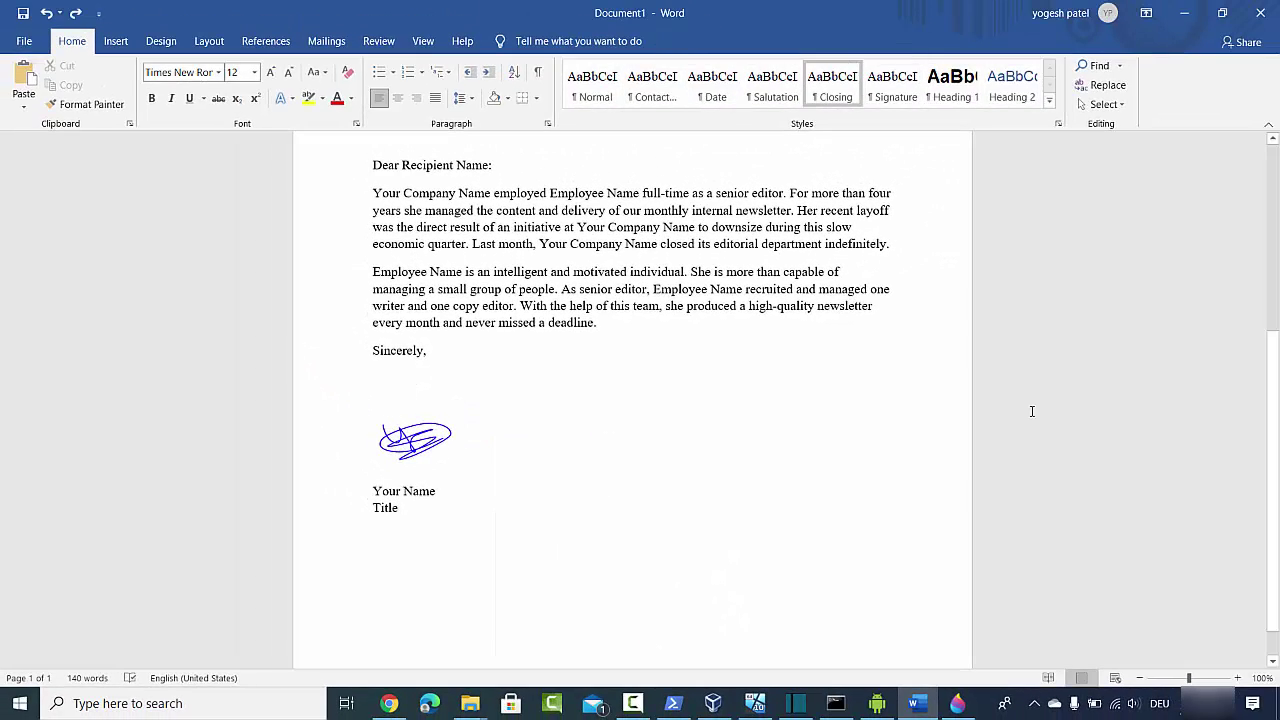